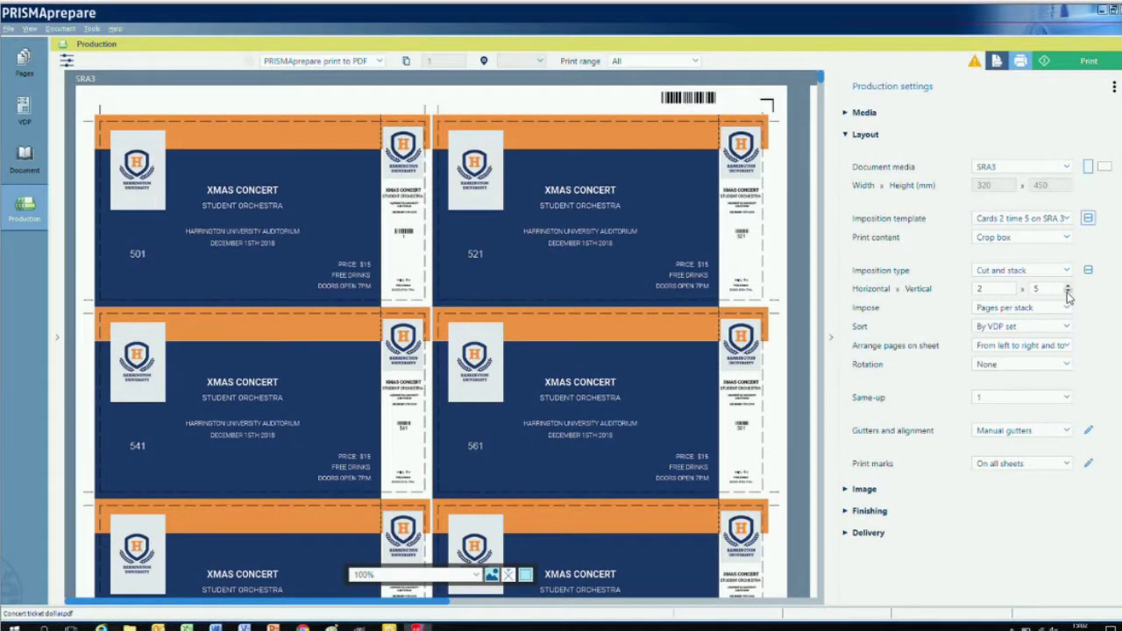
- Reduce the vertical ticket count from 5 to 4 for a 2 x 4 layout
{"action": "left_click", "coordinate": [1068, 292]}
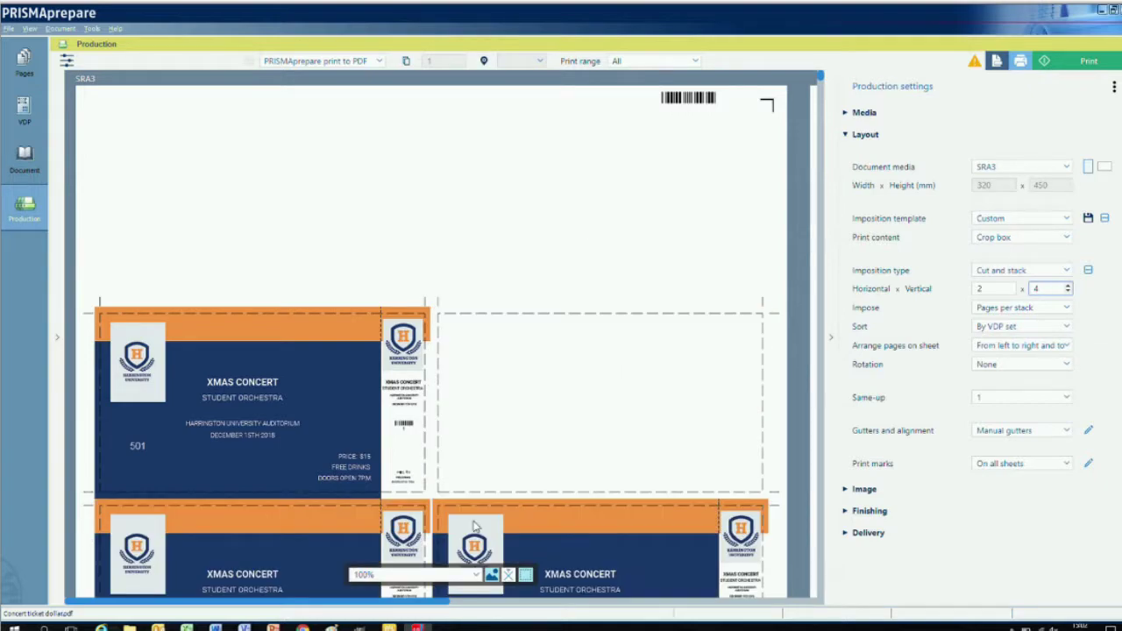
- Adjust the preview zoom and step to the next invitation record
{"action": "left_click", "coordinate": [478, 575]}
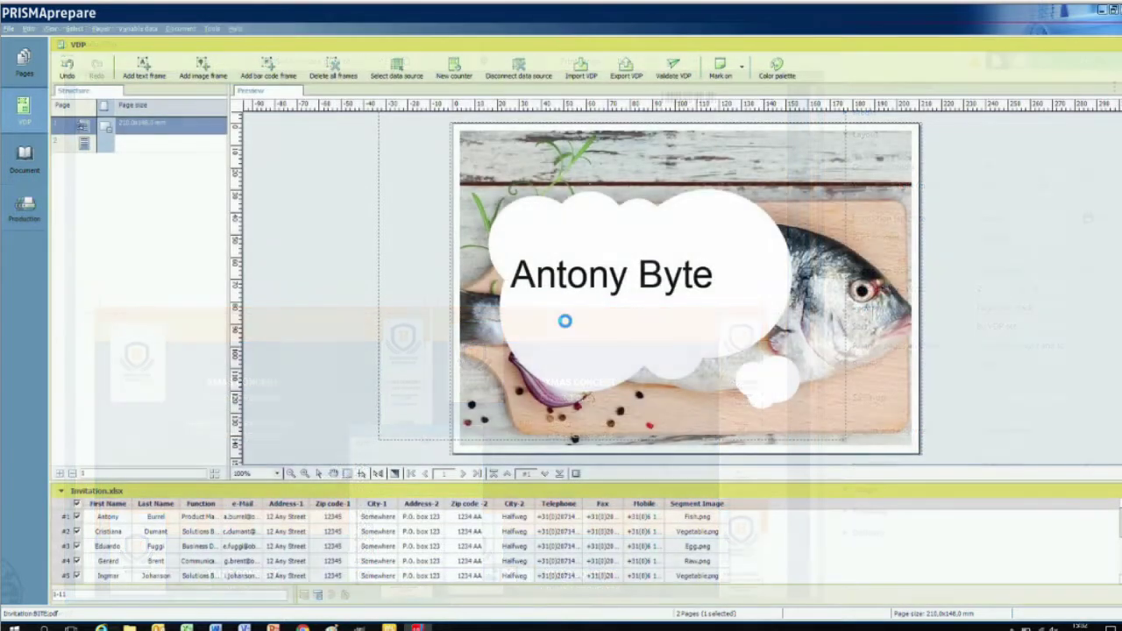
{"action": "left_click", "coordinate": [546, 473]}
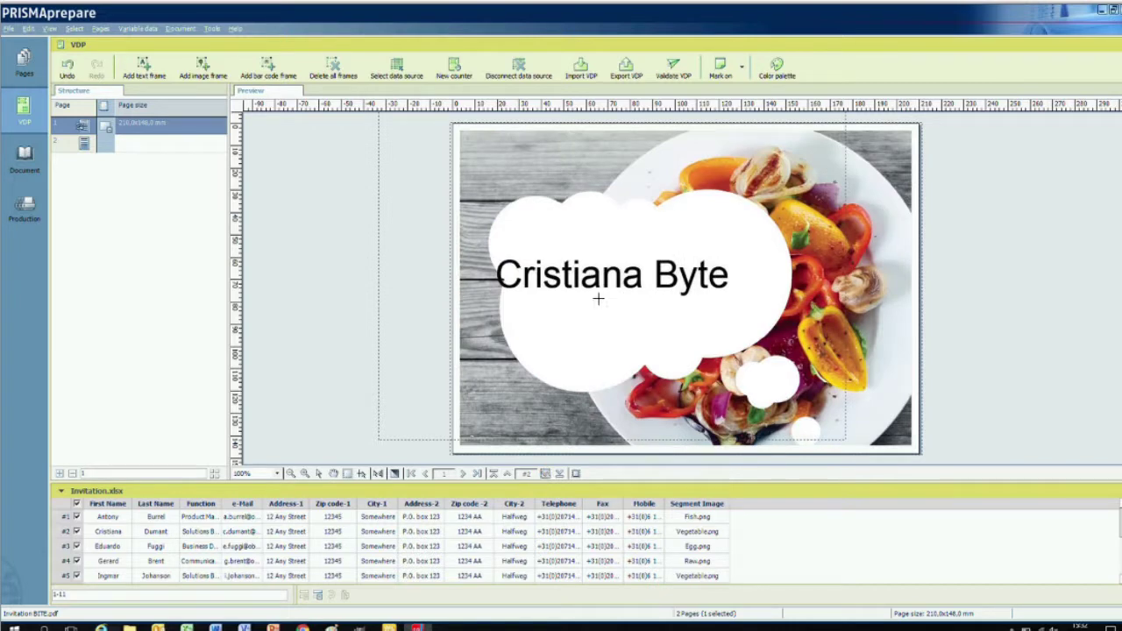
{"action": "scroll", "coordinate": [598, 299], "scroll_direction": "down", "scroll_amount": 1}
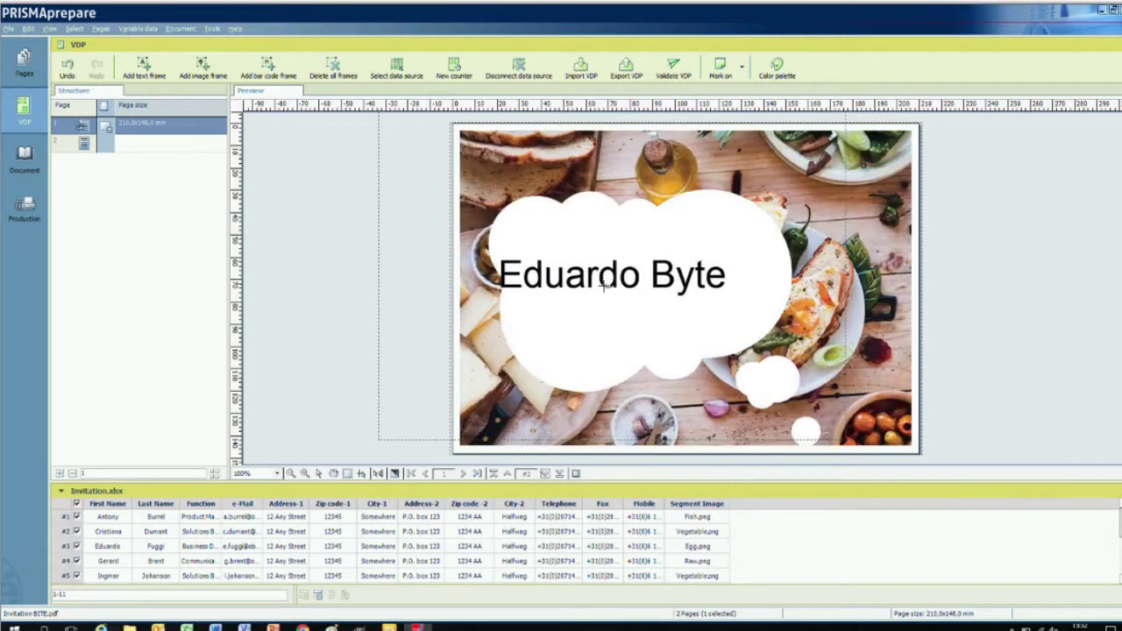
- Confirm the name frame as <First Name> Byte, then show the concert ticket page
{"action": "left_click", "coordinate": [555, 278]}
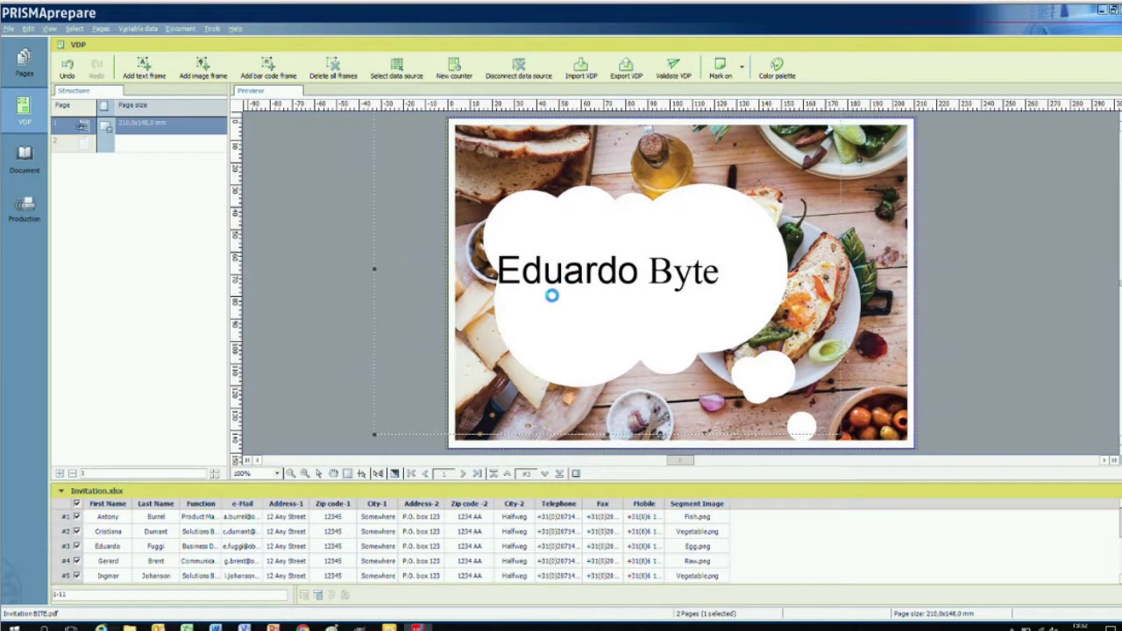
{"action": "double_click", "coordinate": [582, 272]}
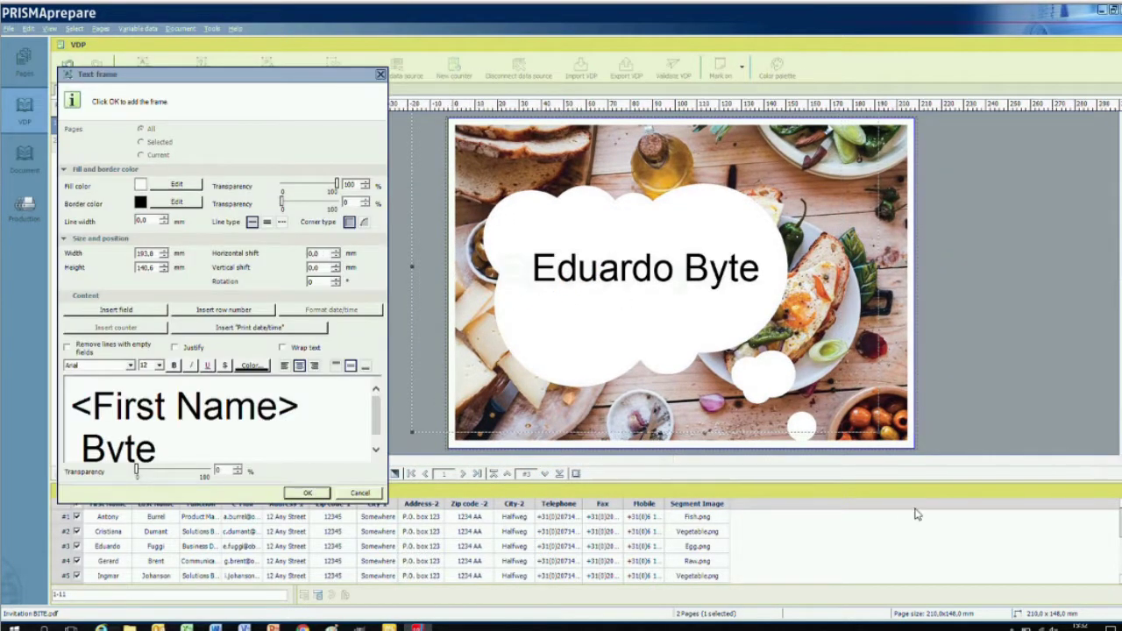
{"action": "left_click", "coordinate": [307, 493]}
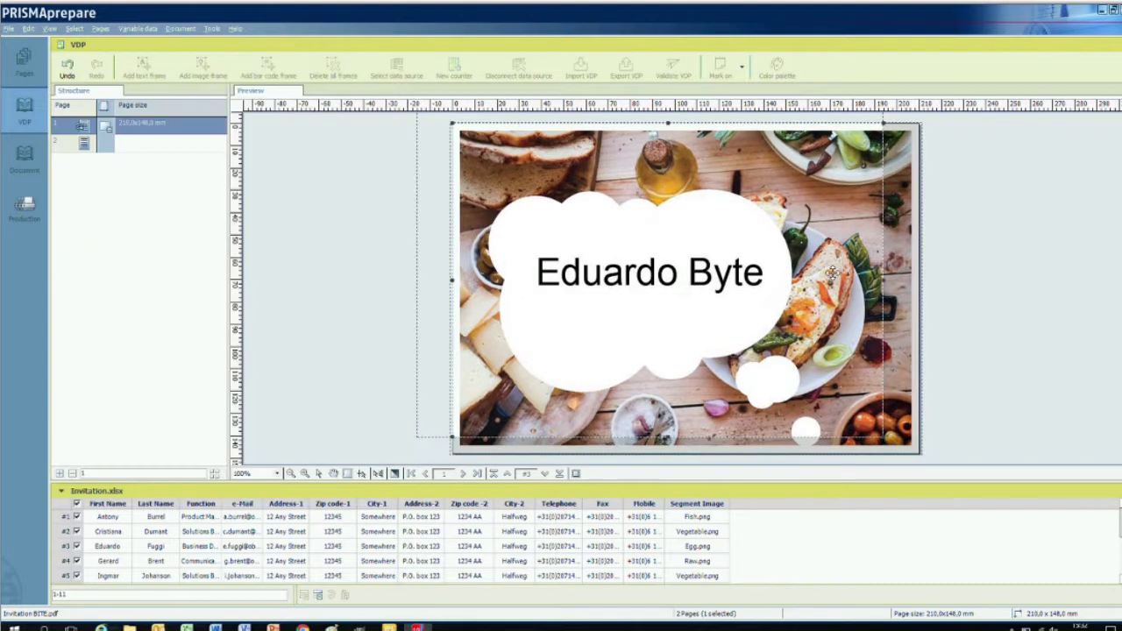
{"action": "left_click", "coordinate": [159, 143]}
{"action": "left_click", "coordinate": [144, 70]}
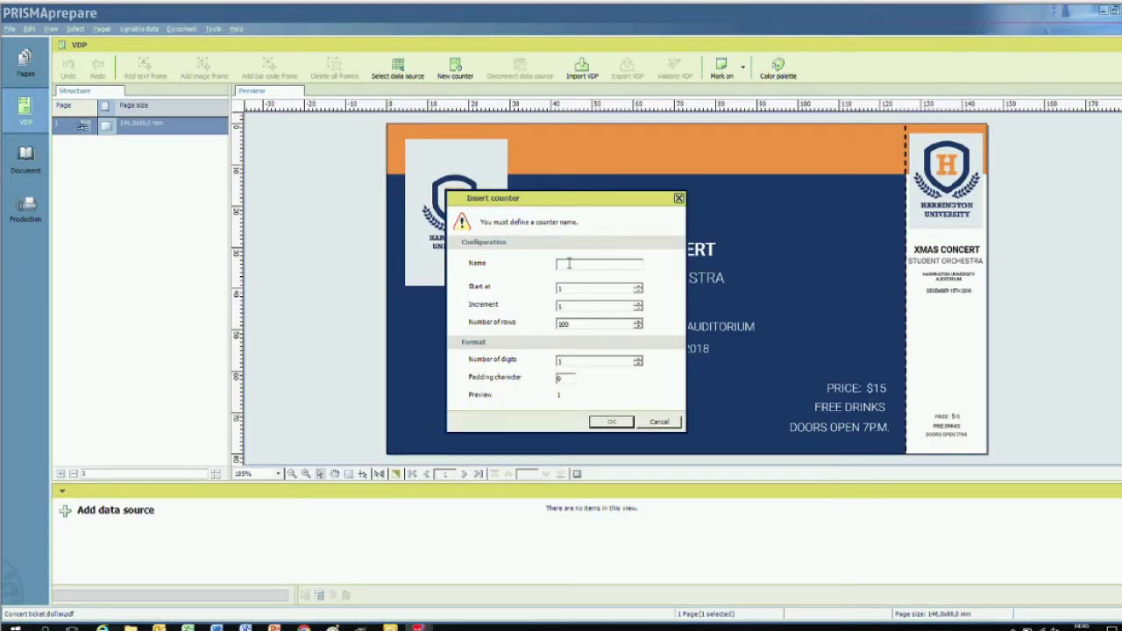
- Create a counter named Ticket Number starting at 1
{"action": "type", "text": "Ticket Number"}
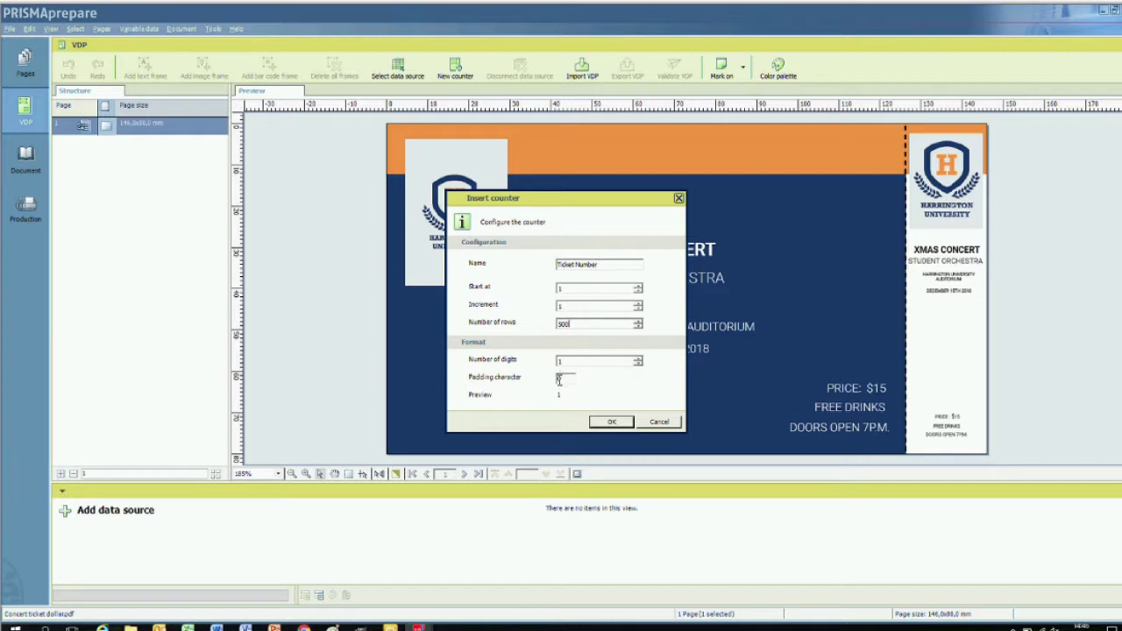
{"action": "left_click", "coordinate": [612, 422]}
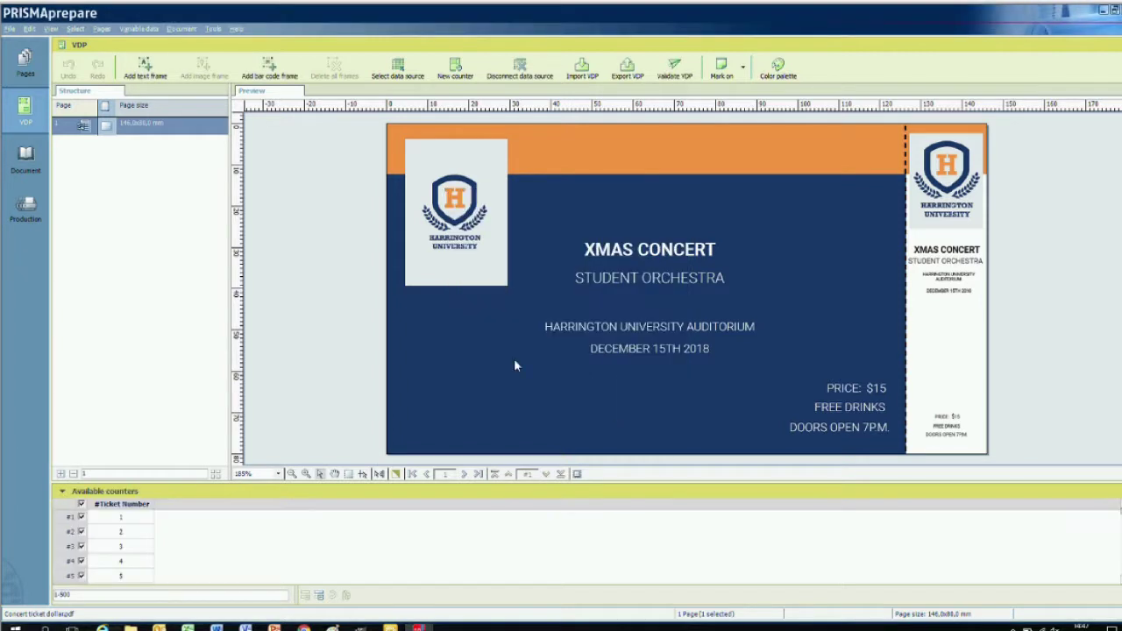
- Add a lower-left text frame showing the Ticket Number counter in a light colour
{"action": "left_click", "coordinate": [148, 68]}
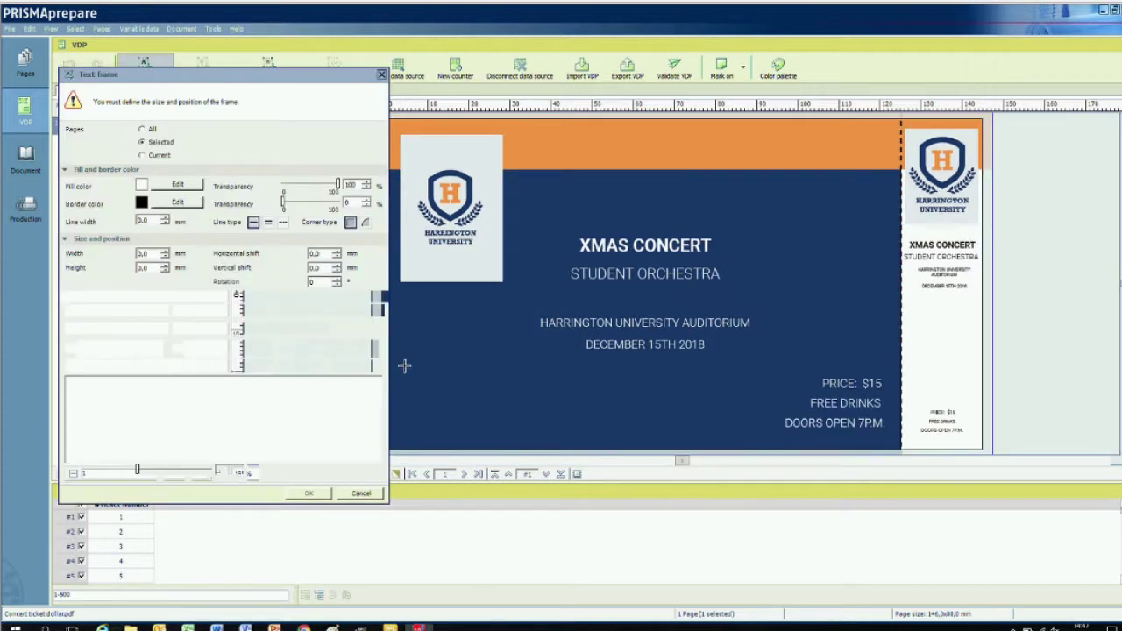
{"action": "left_click_drag", "start_coordinate": [403, 364], "coordinate": [511, 401]}
{"action": "left_click", "coordinate": [116, 327]}
{"action": "double_click", "coordinate": [154, 391]}
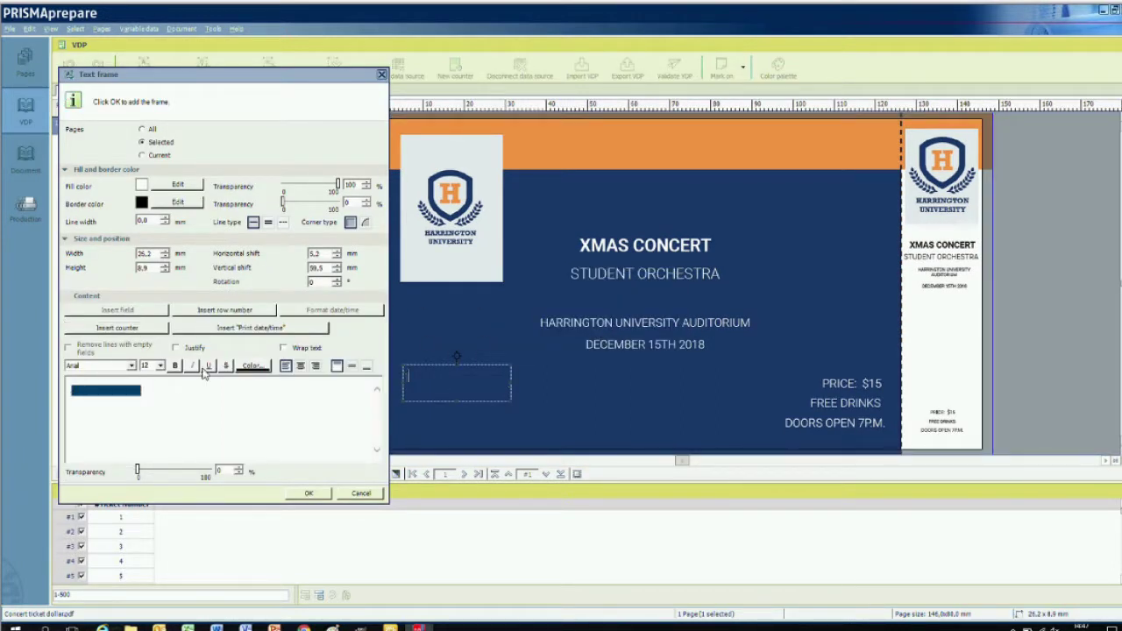
{"action": "left_click", "coordinate": [252, 365]}
{"action": "scroll", "coordinate": [1052, 429], "scroll_direction": "down", "scroll_amount": 5}
{"action": "double_click", "coordinate": [646, 446]}
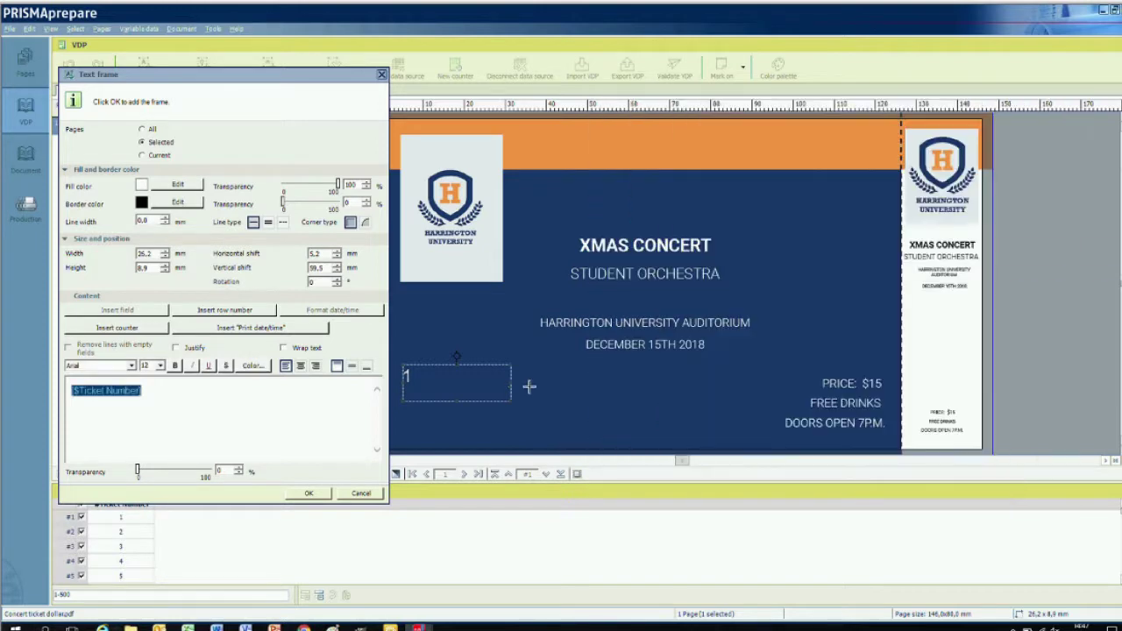
{"action": "left_click", "coordinate": [307, 493]}
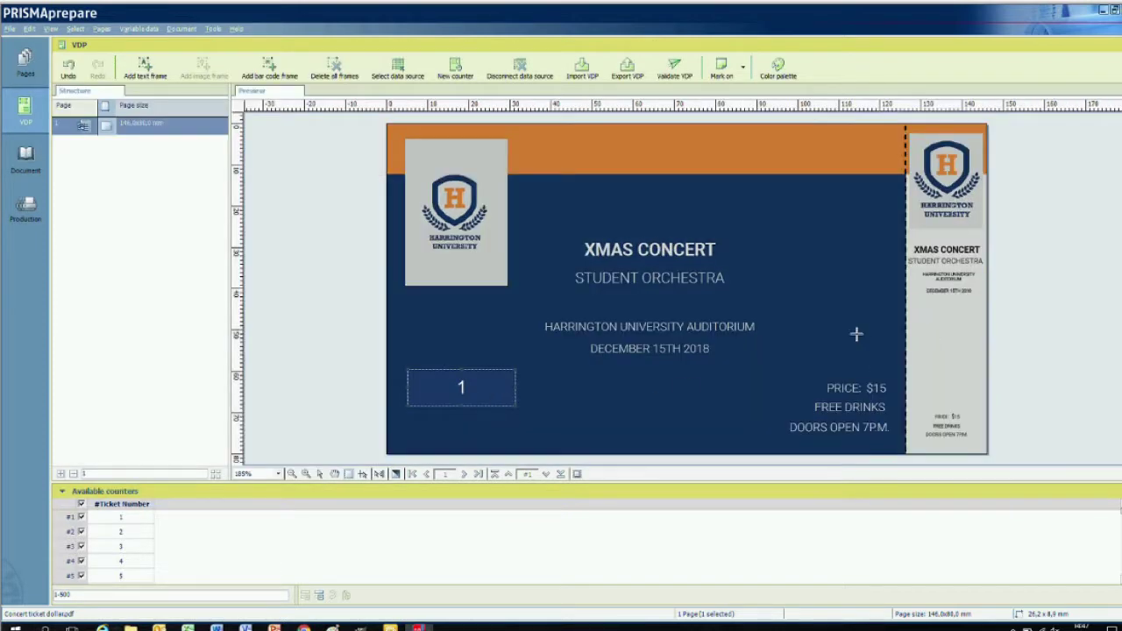
- Add a Code 128 stub barcode encoding Ticket Number, then preview the next ticket
{"action": "left_click", "coordinate": [269, 66]}
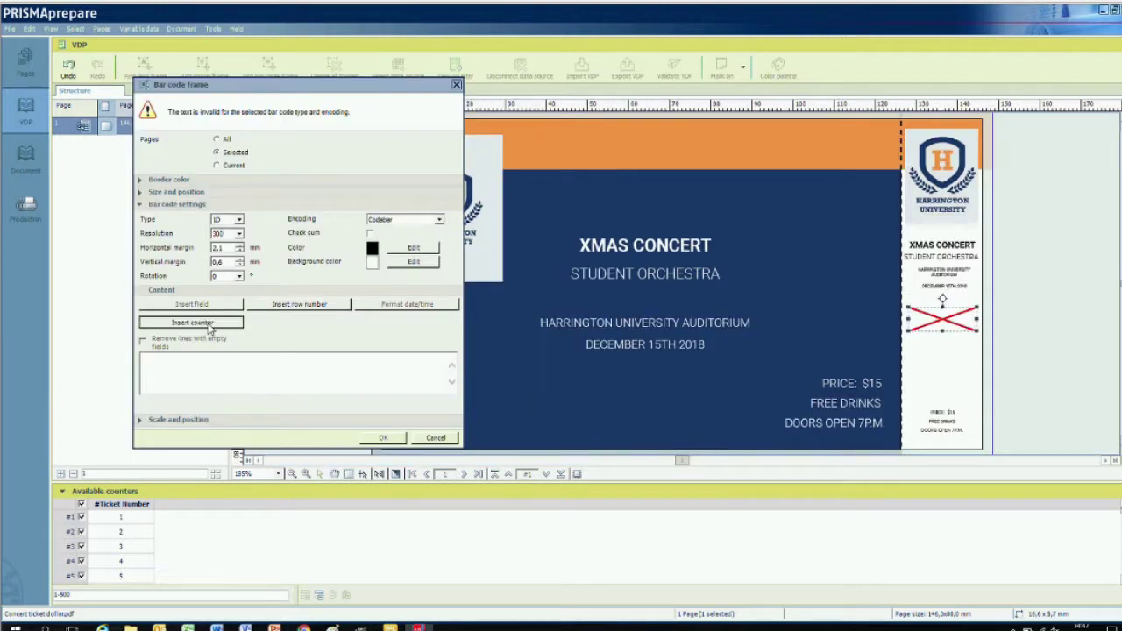
{"action": "left_click", "coordinate": [191, 322]}
{"action": "left_click", "coordinate": [608, 339]}
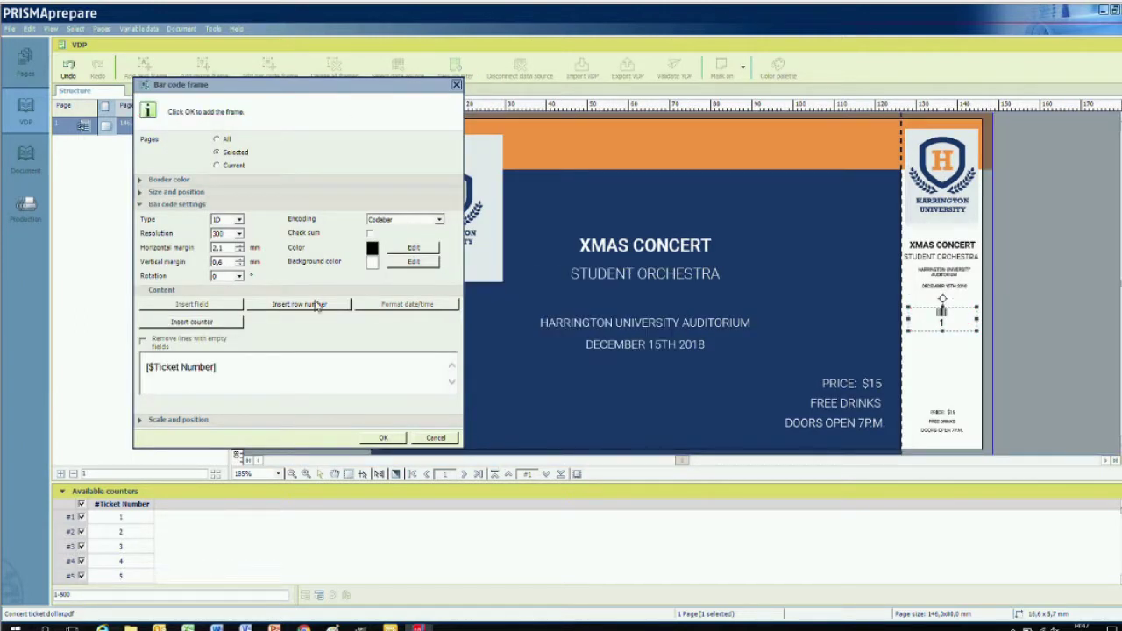
{"action": "left_click", "coordinate": [439, 219]}
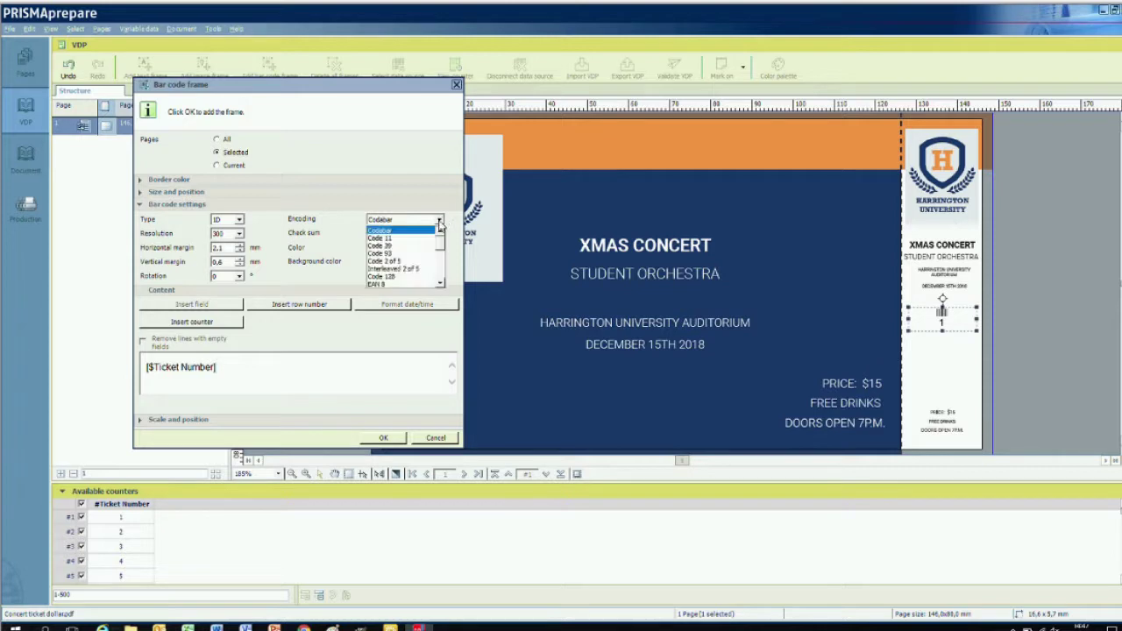
{"action": "left_click", "coordinate": [413, 277]}
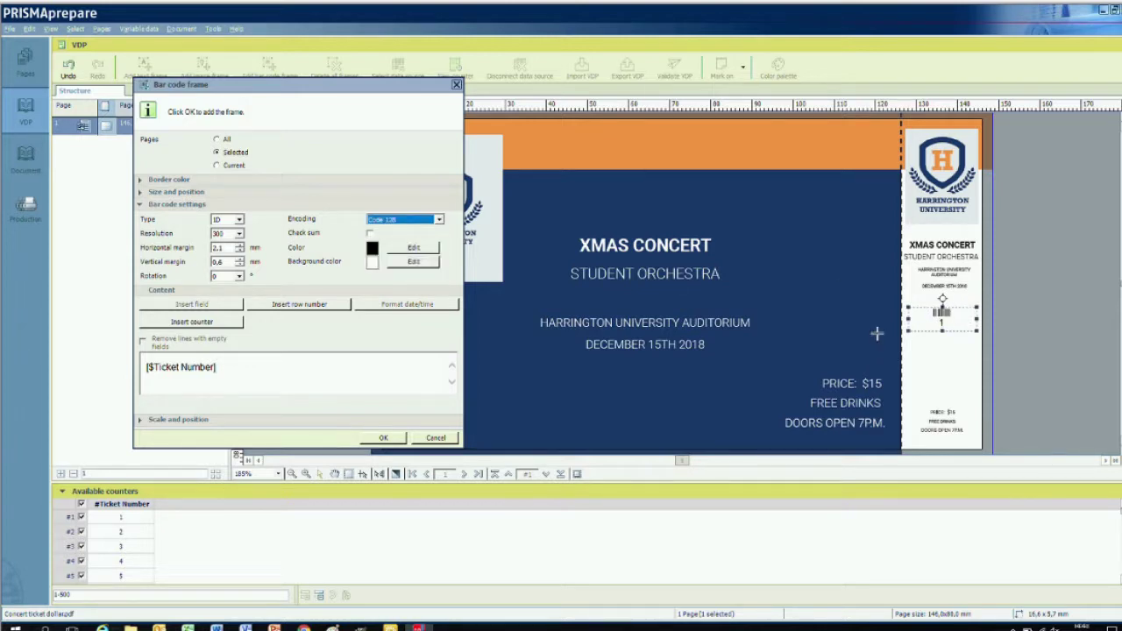
{"action": "left_click", "coordinate": [393, 438]}
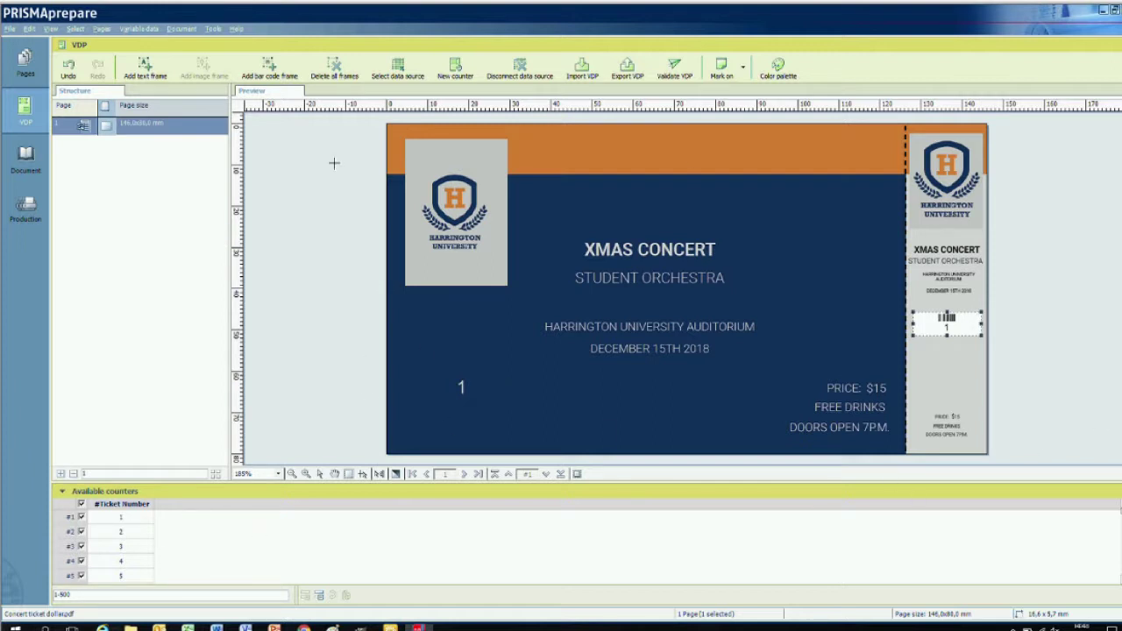
{"action": "left_click", "coordinate": [546, 474]}
- Preview up to ticket 4, then impose on A3 media with VDP 4-up, 5 down
{"action": "left_click", "coordinate": [546, 474]}
{"action": "left_click", "coordinate": [546, 474]}
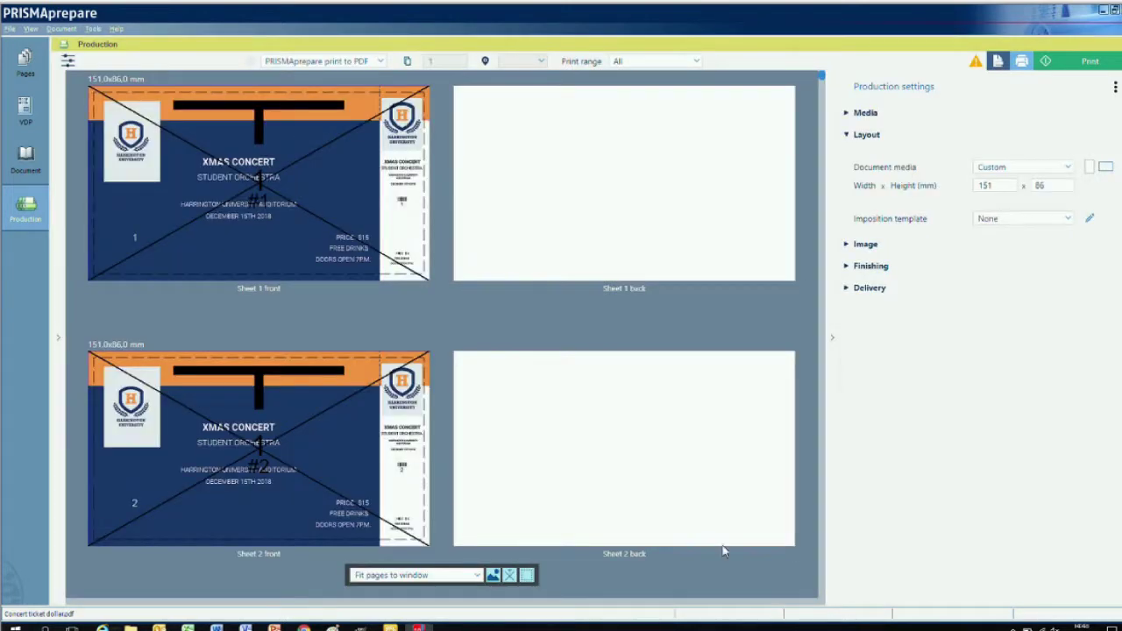
{"action": "left_click", "coordinate": [1067, 167]}
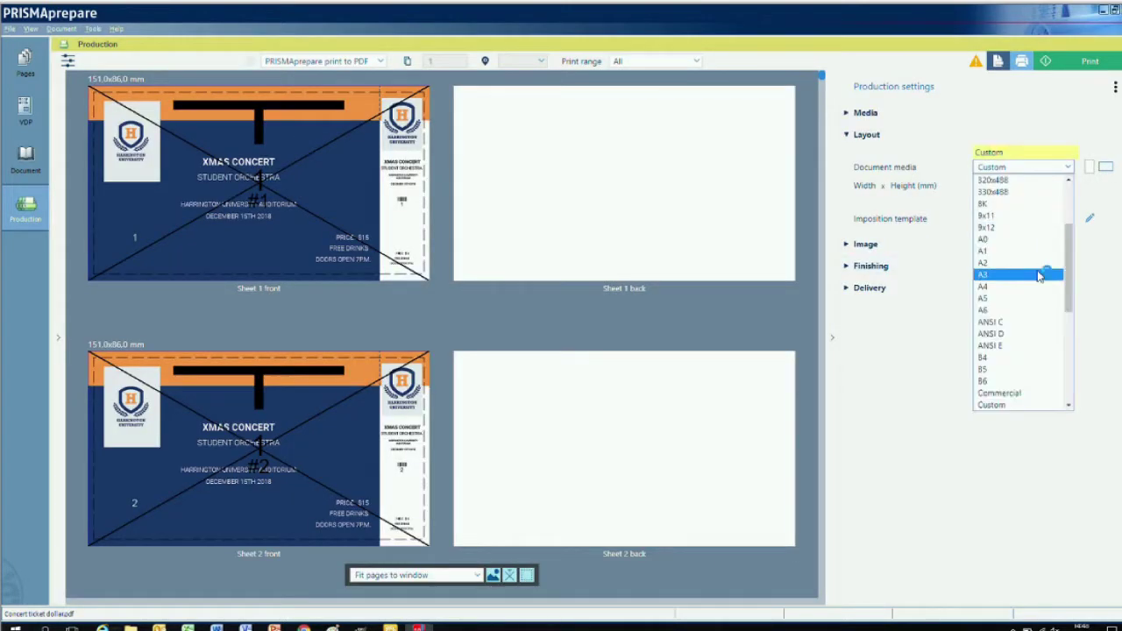
{"action": "left_click", "coordinate": [986, 345]}
{"action": "left_click", "coordinate": [1023, 218]}
{"action": "left_click", "coordinate": [1019, 440]}
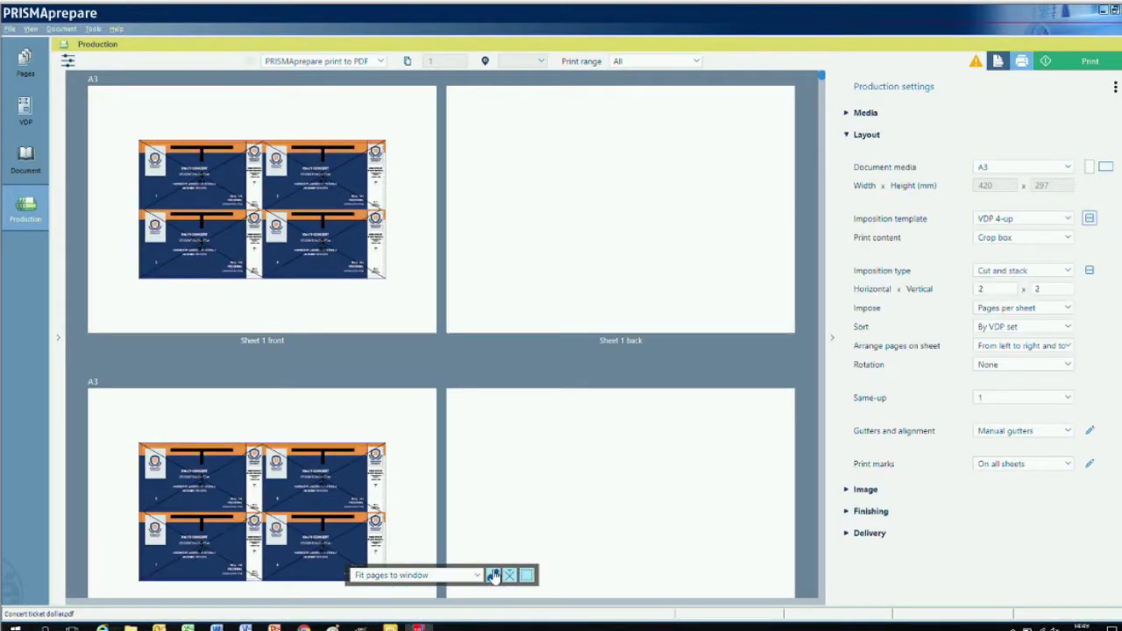
{"action": "double_click", "coordinate": [1038, 288]}
{"action": "type", "text": "5"}
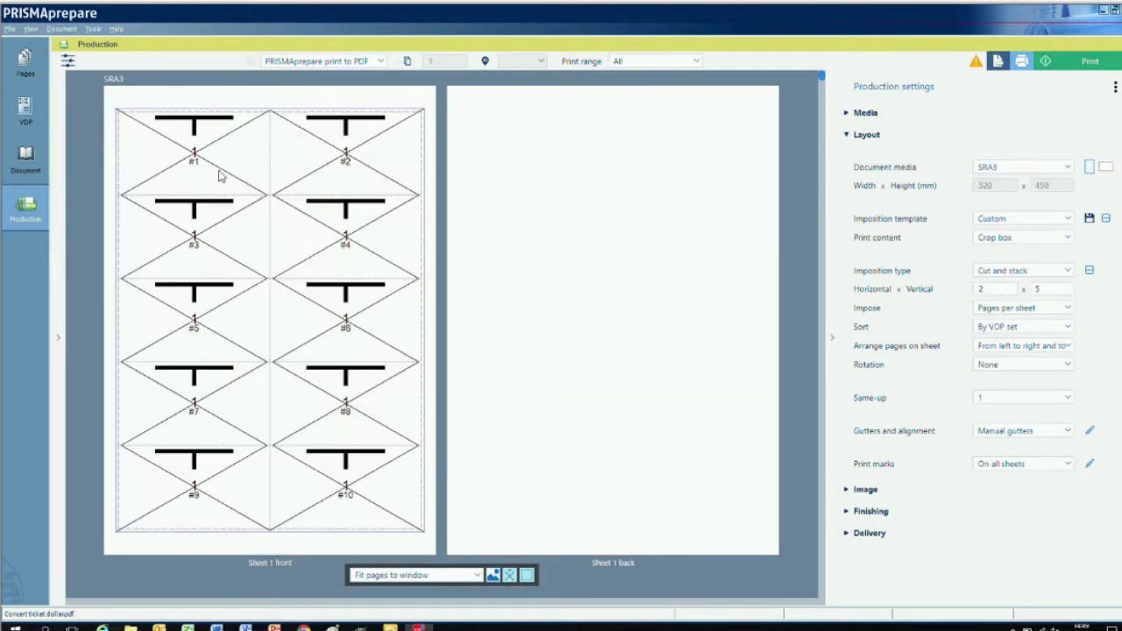
- Impose the tickets as pages per stack so they sort by VDP set
{"action": "left_click", "coordinate": [1056, 308]}
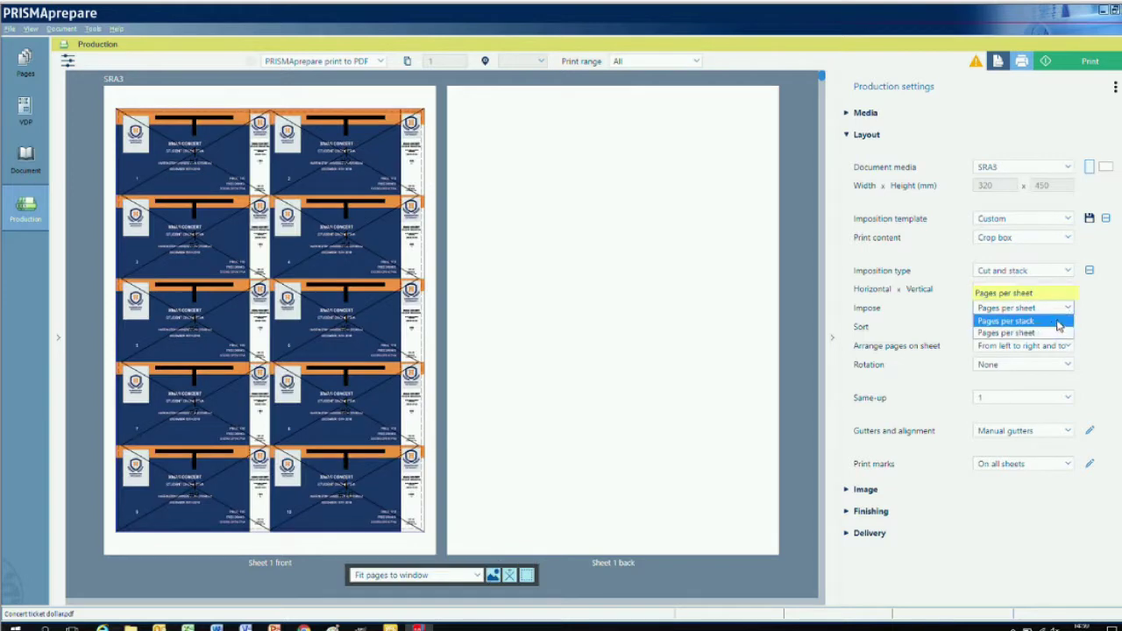
{"action": "left_click", "coordinate": [1049, 322]}
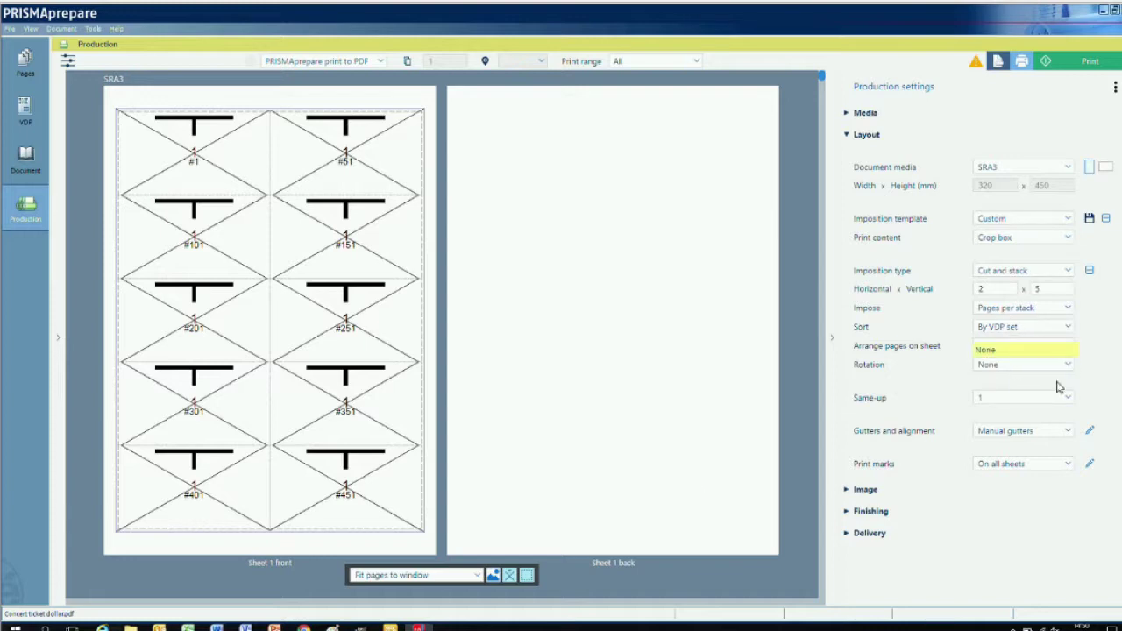
{"action": "left_click", "coordinate": [1063, 366]}
- Set the gutter and alignment options, zoom to 75%, and add a finisher registration mark
{"action": "left_click", "coordinate": [1064, 386]}
{"action": "left_click", "coordinate": [493, 575]}
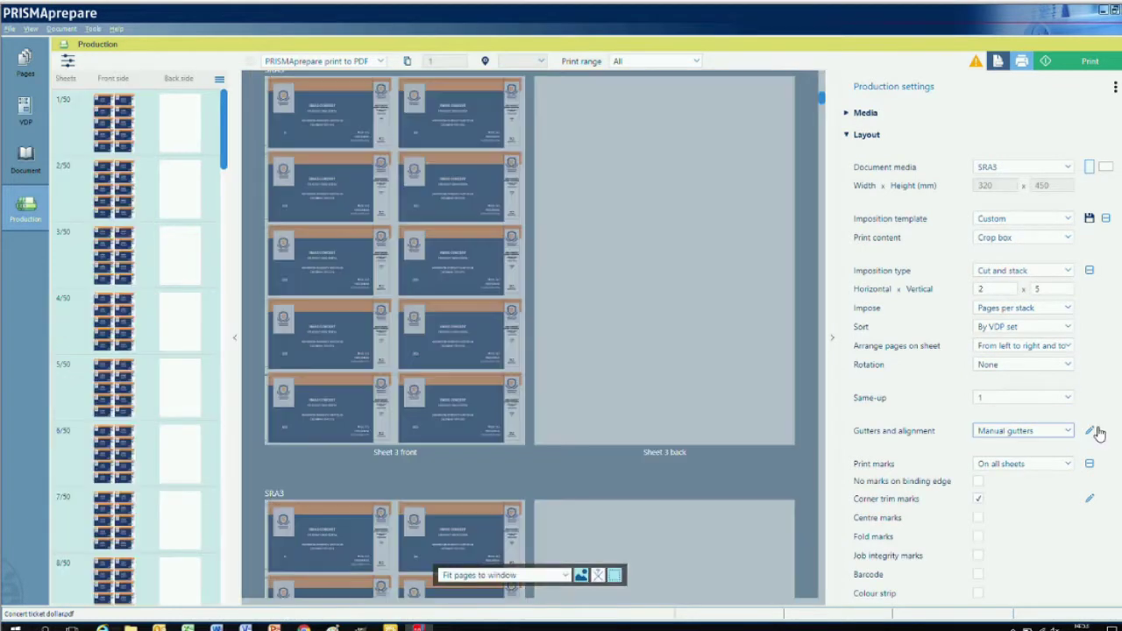
{"action": "left_click", "coordinate": [1089, 431]}
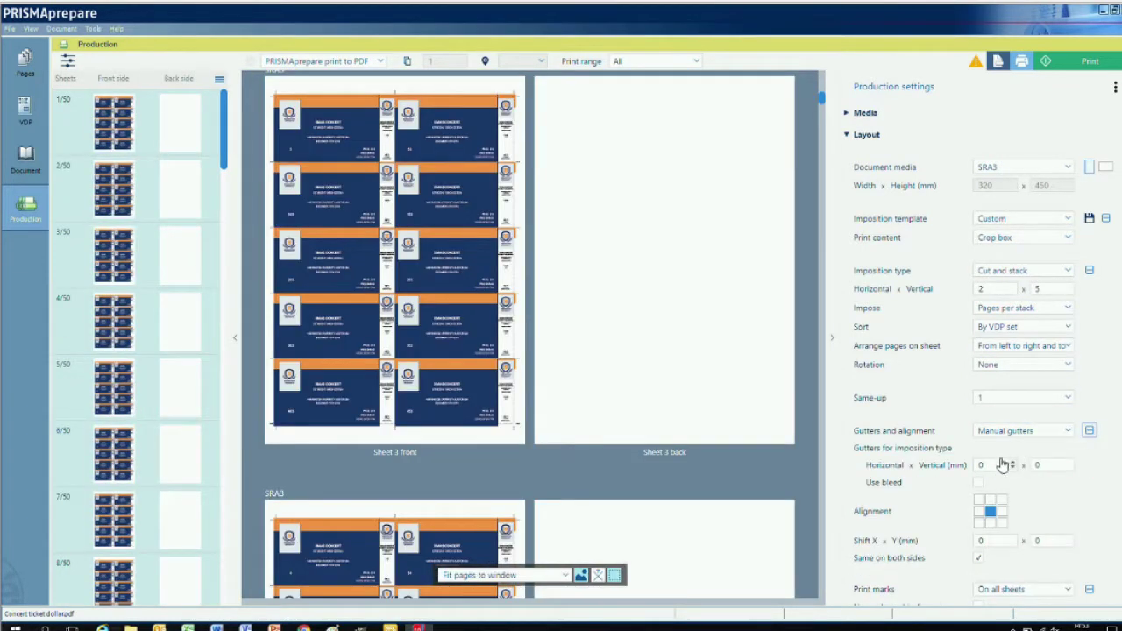
{"action": "left_click", "coordinate": [504, 575]}
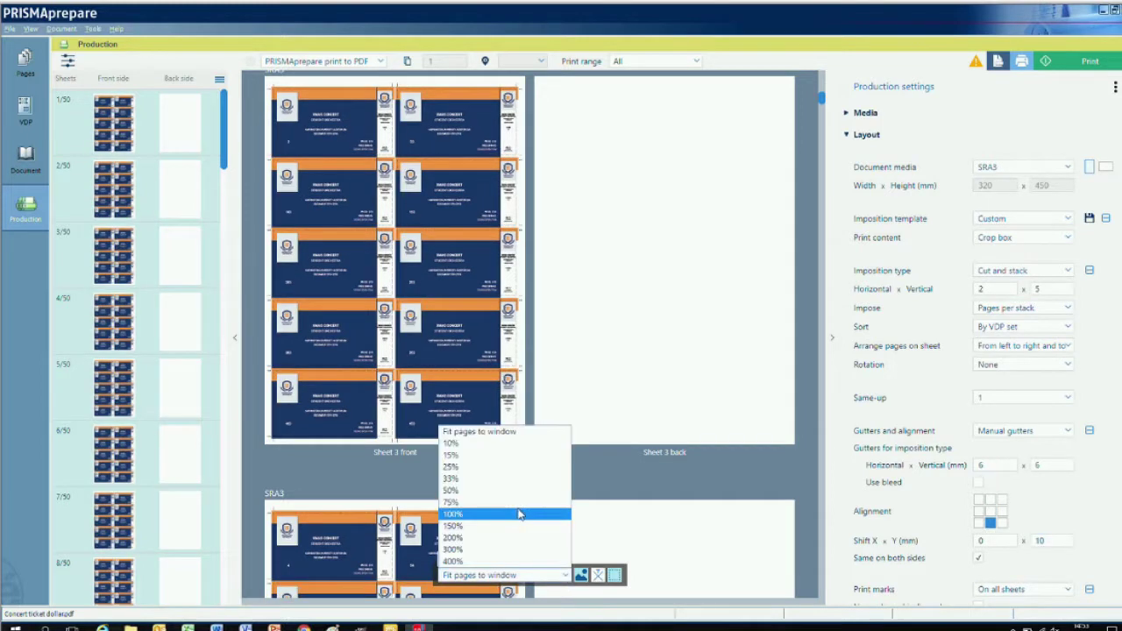
{"action": "left_click", "coordinate": [518, 502]}
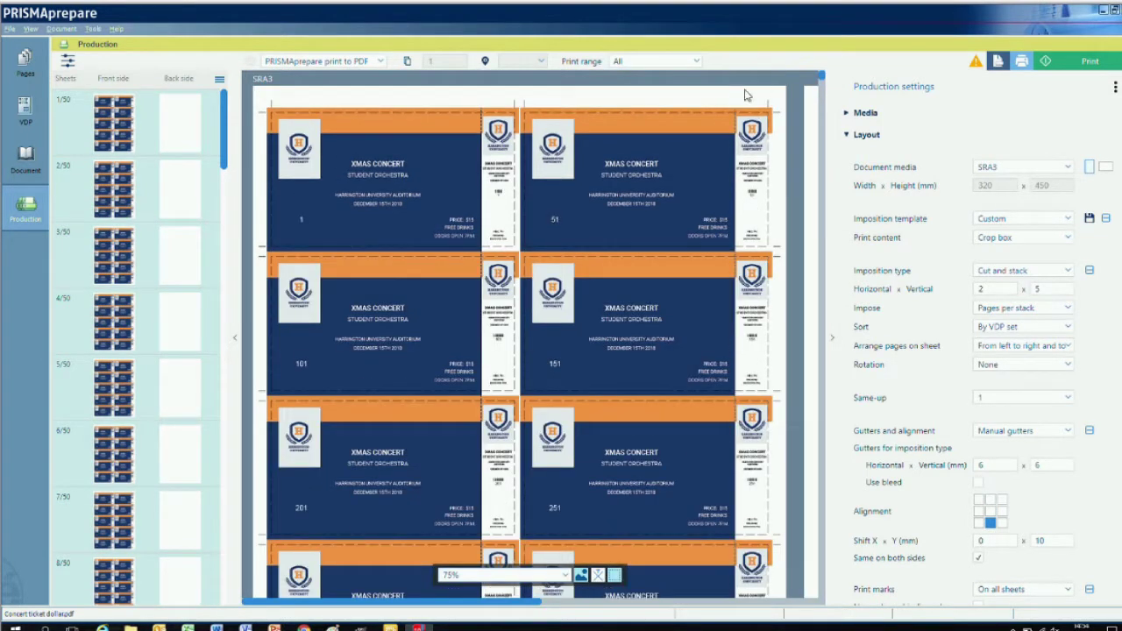
{"action": "scroll", "coordinate": [944, 460], "scroll_direction": "down", "scroll_amount": 5}
{"action": "left_click", "coordinate": [978, 461]}
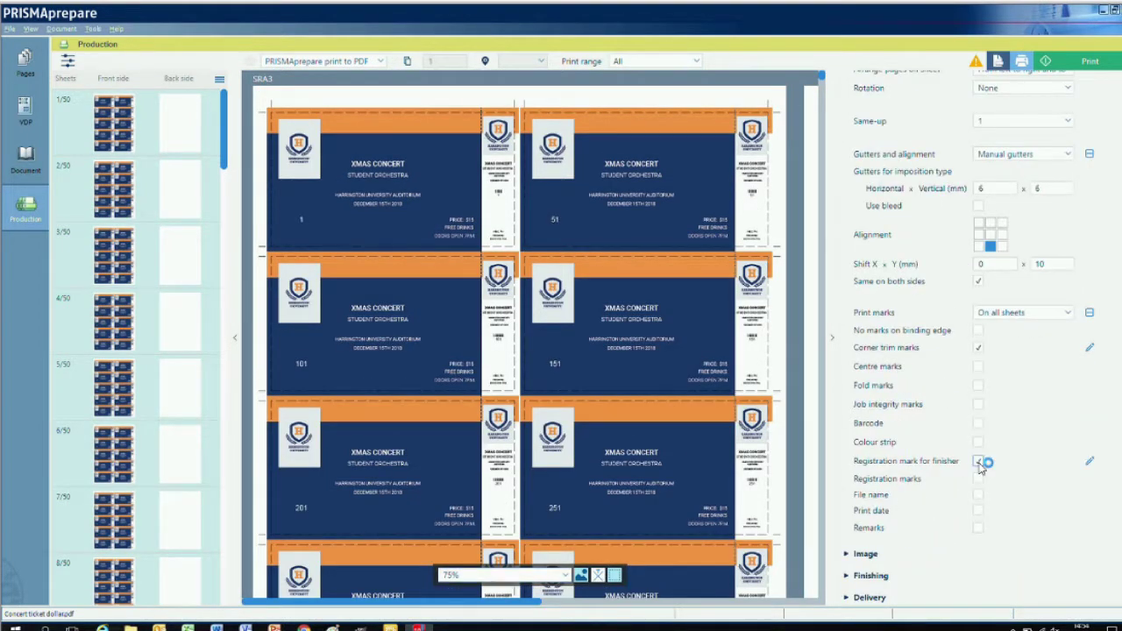
{"action": "left_click", "coordinate": [994, 529]}
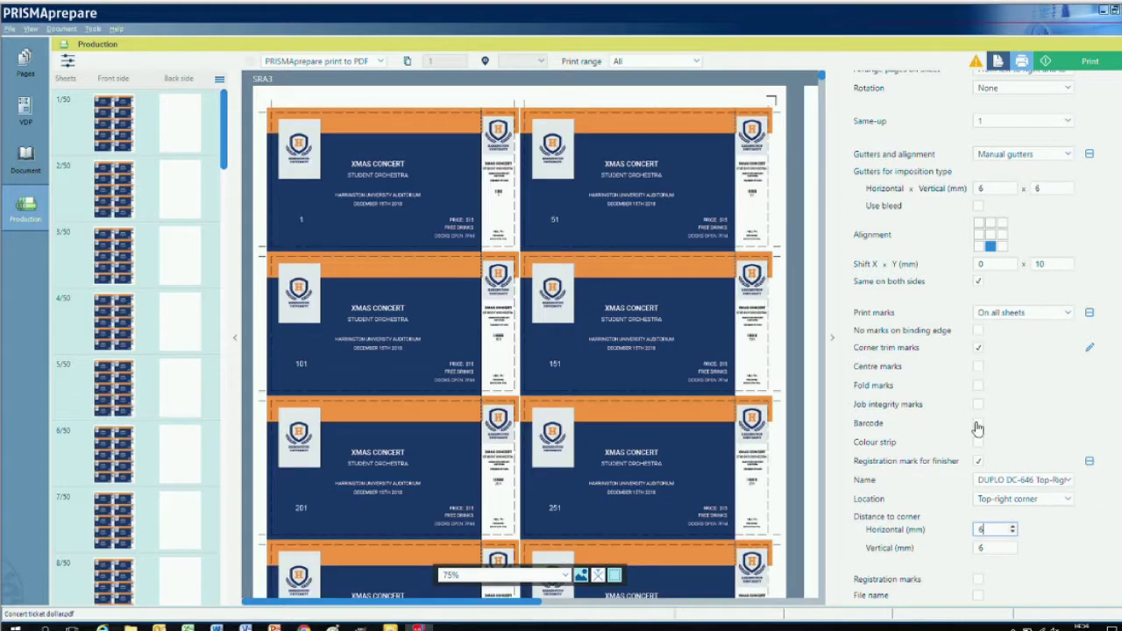
- Add a Code 39 sheet barcode with text 37, shifted 25 mm, without readable text
{"action": "left_click", "coordinate": [978, 425]}
{"action": "left_click", "coordinate": [997, 440]}
{"action": "type", "text": "3"}
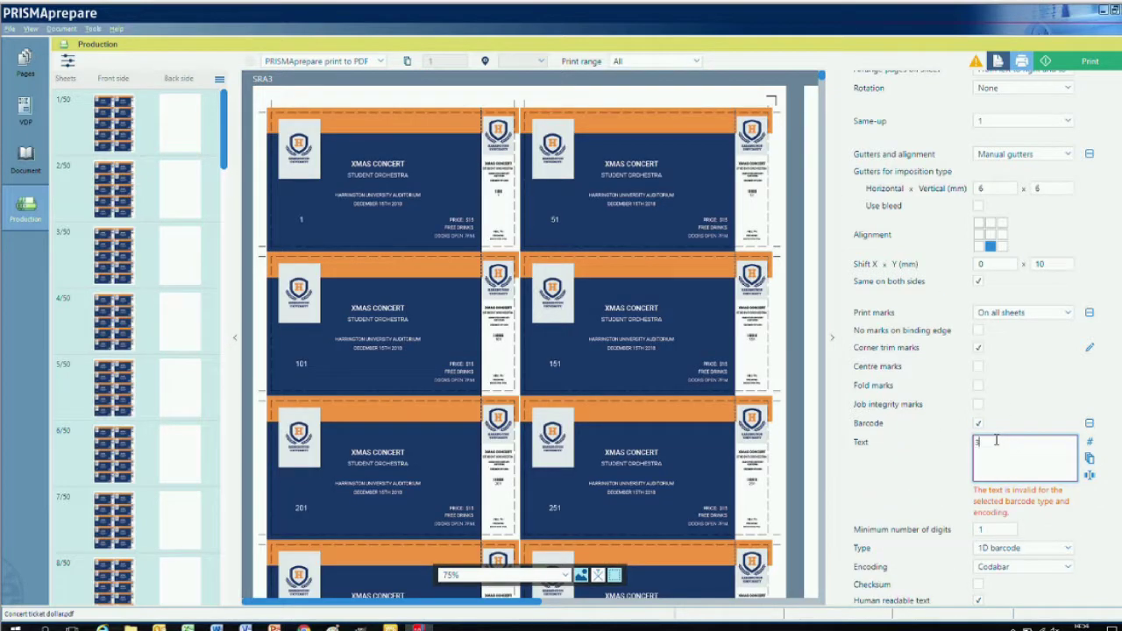
{"action": "type", "text": "7"}
{"action": "left_click", "coordinate": [1023, 533]}
{"action": "left_click", "coordinate": [1000, 317]}
{"action": "scroll", "coordinate": [1034, 531], "scroll_direction": "down", "scroll_amount": 3}
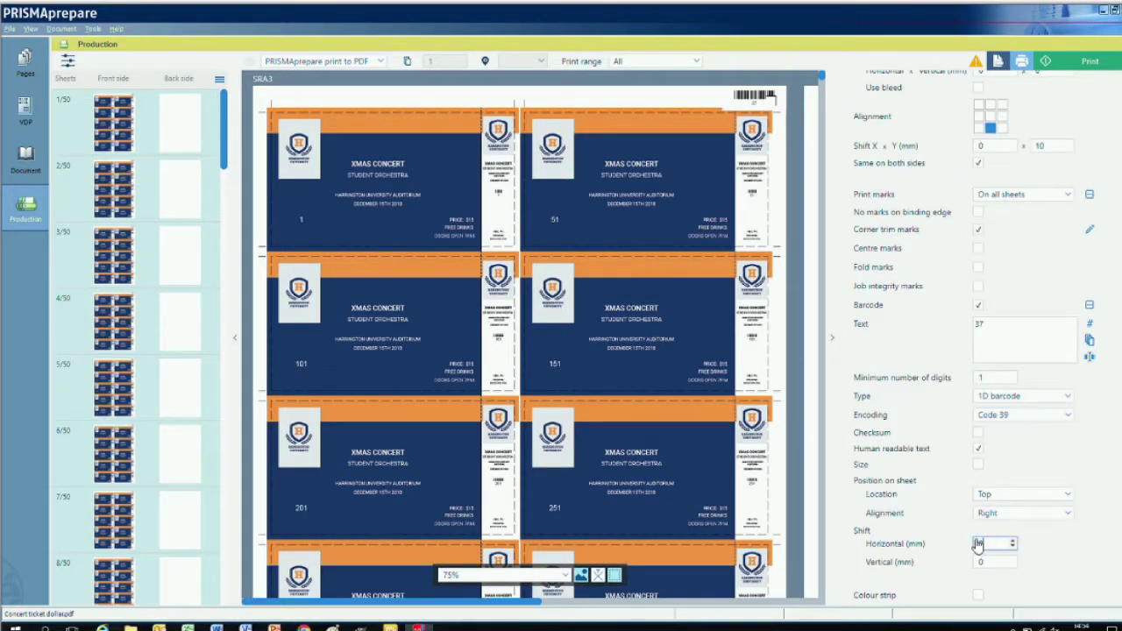
{"action": "type", "text": "25"}
{"action": "left_click", "coordinate": [978, 448]}
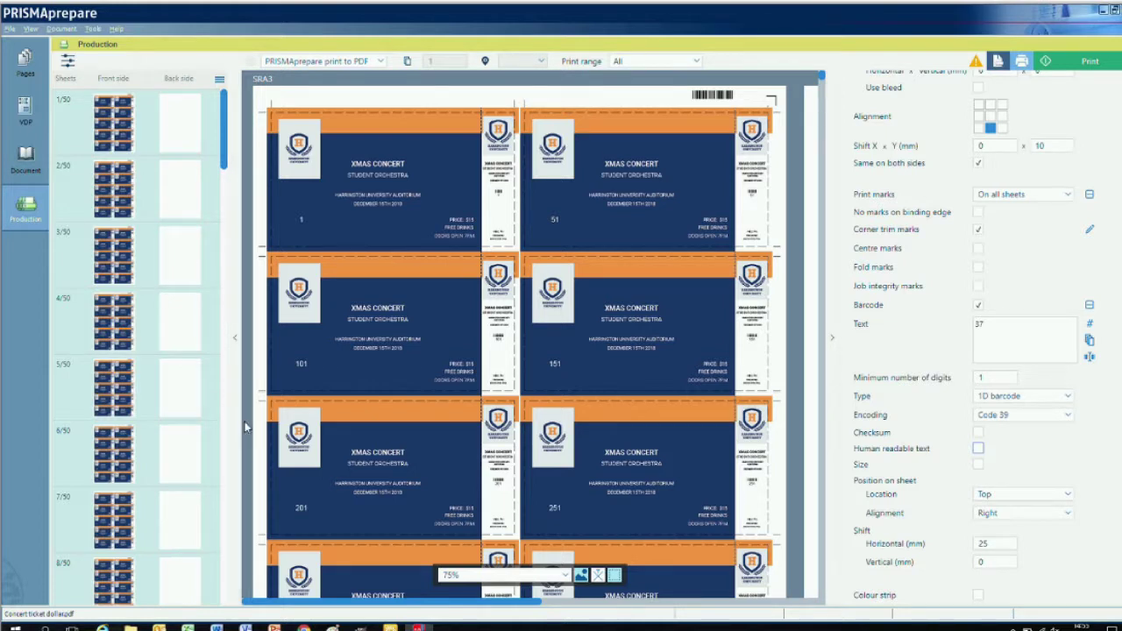
{"action": "scroll", "coordinate": [1078, 226], "scroll_direction": "up", "scroll_amount": 5}
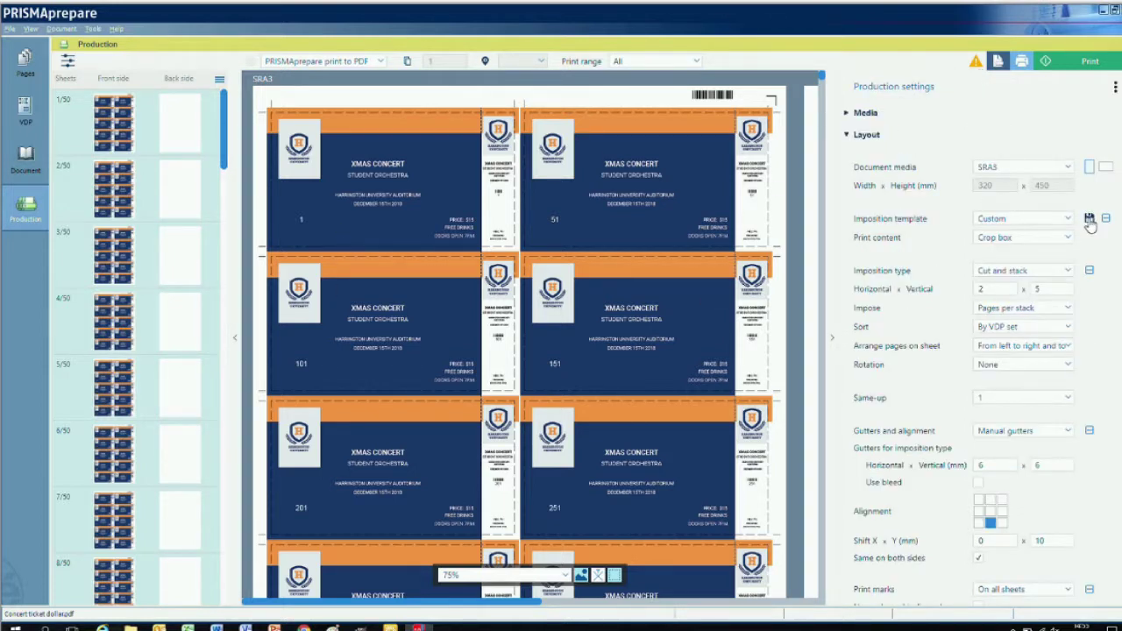
- Save the layout as imposition template 'Cards 2 time 5 on SRA 3 for Duplo DC-646'
{"action": "left_click", "coordinate": [1088, 220]}
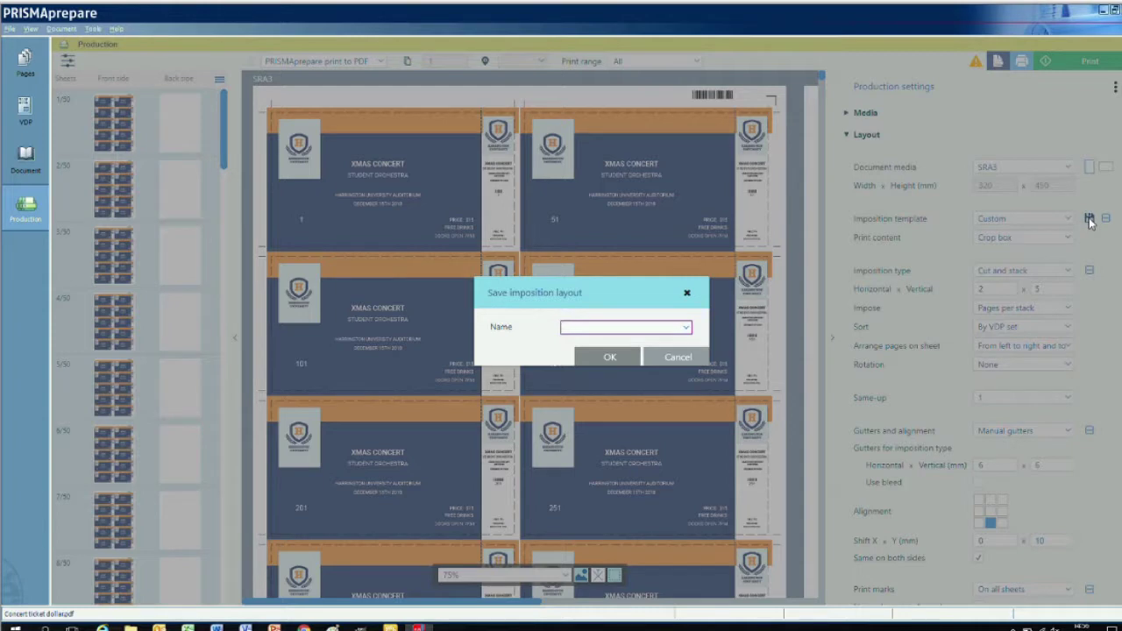
{"action": "type", "text": "Cards 2 time 5 on SRA 3 for"}
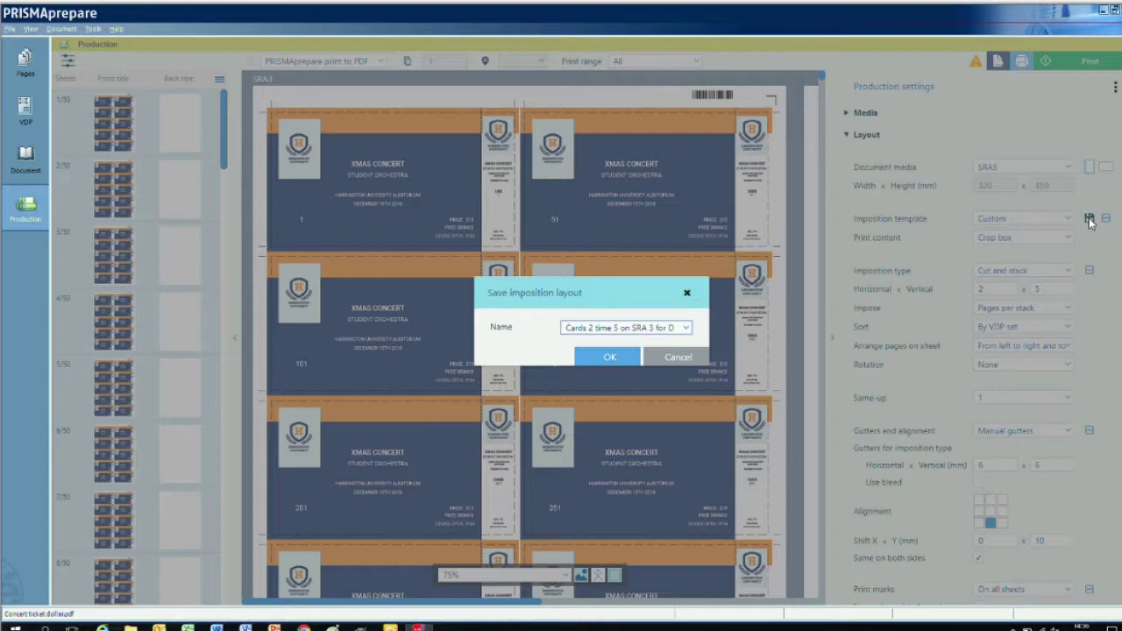
{"action": "type", "text": " Duplo DC-646"}
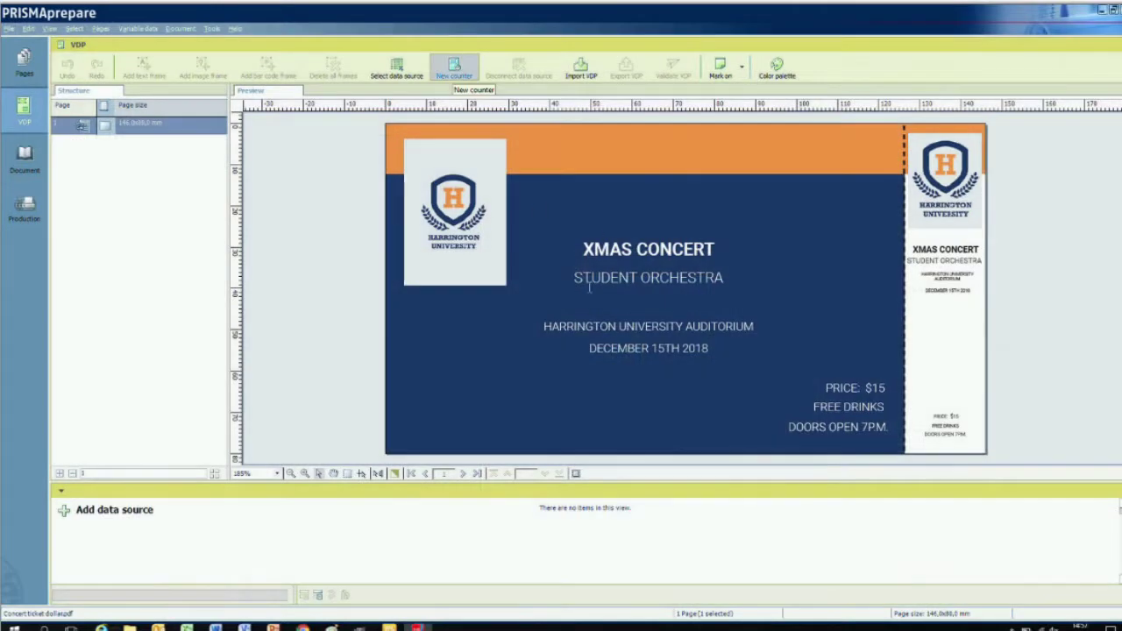
- Create a new ticket counter starting at 501 and place it in a text frame
{"action": "left_click", "coordinate": [454, 68]}
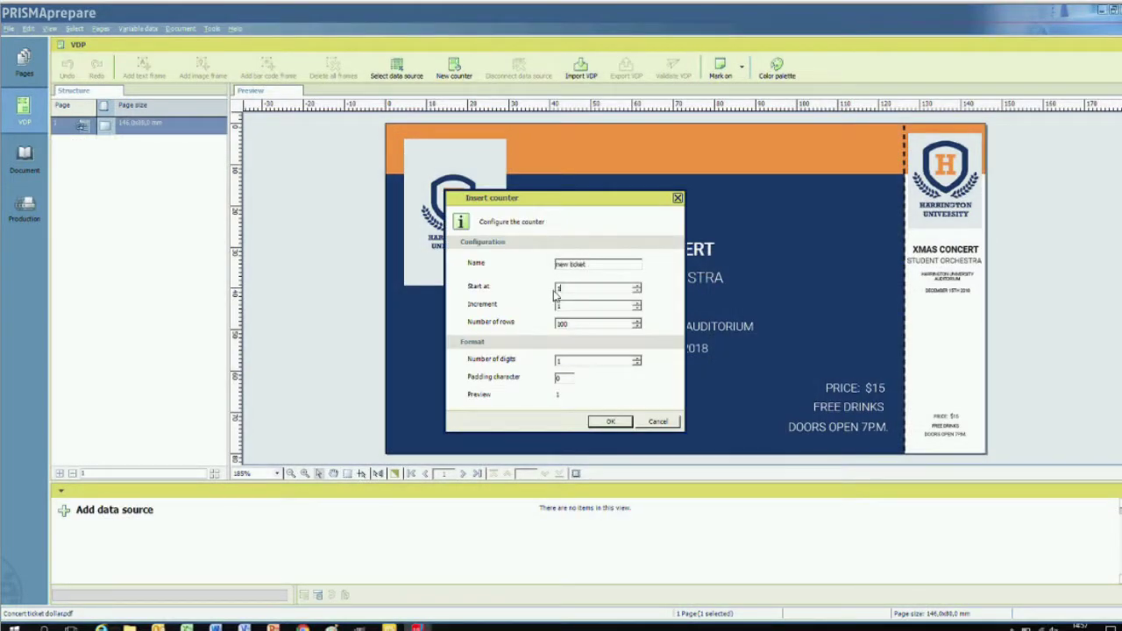
{"action": "left_click", "coordinate": [610, 421]}
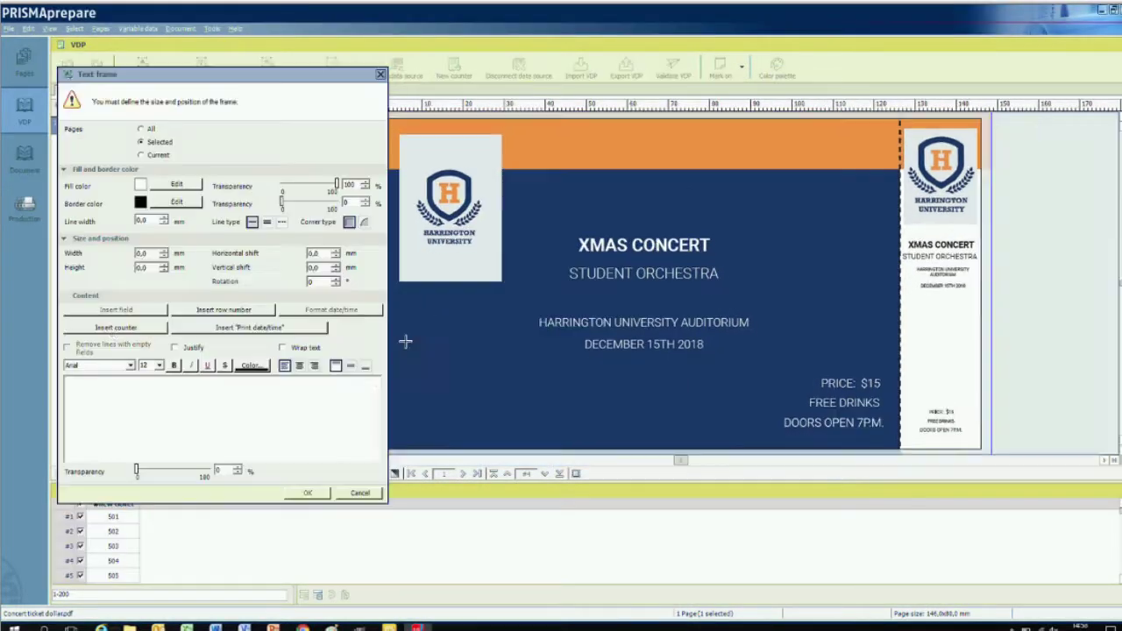
{"action": "left_click", "coordinate": [116, 327]}
{"action": "left_click", "coordinate": [608, 336]}
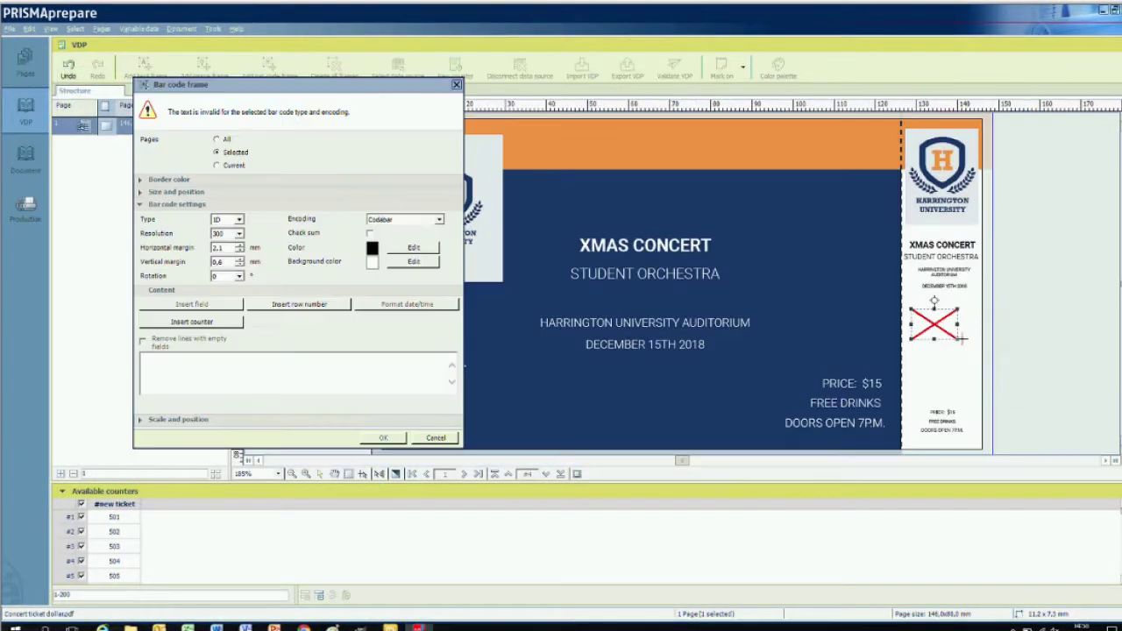
- Add a Codabar barcode of the new ticket counter to the ticket stub
{"action": "left_click", "coordinate": [210, 325]}
{"action": "left_click", "coordinate": [608, 338]}
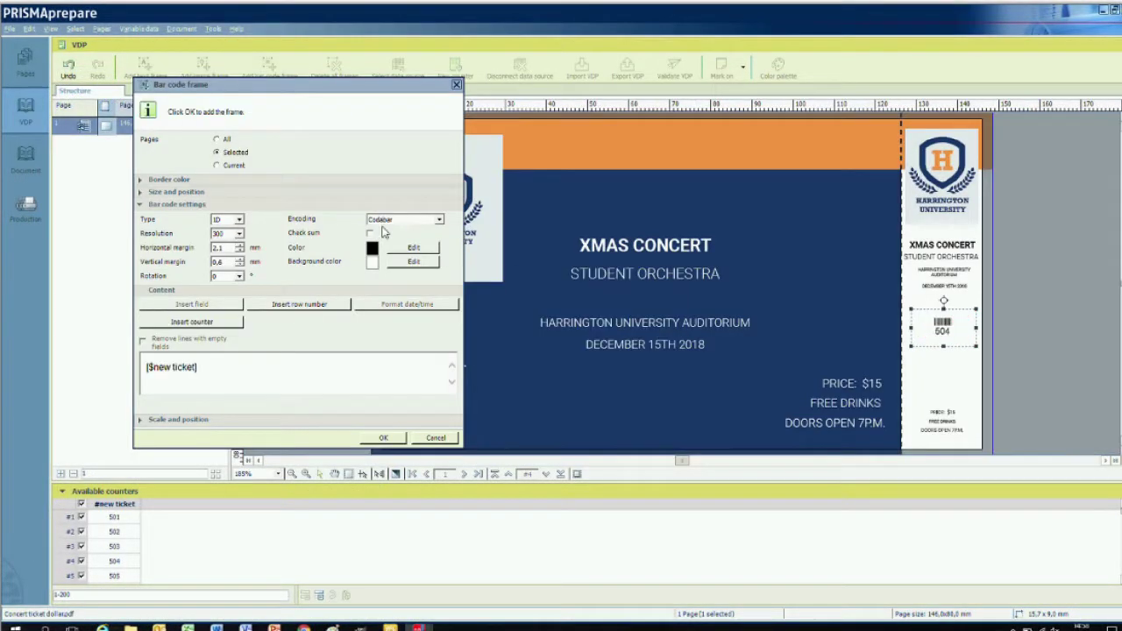
{"action": "left_click", "coordinate": [439, 219]}
{"action": "left_click", "coordinate": [394, 278]}
{"action": "left_click", "coordinate": [383, 437]}
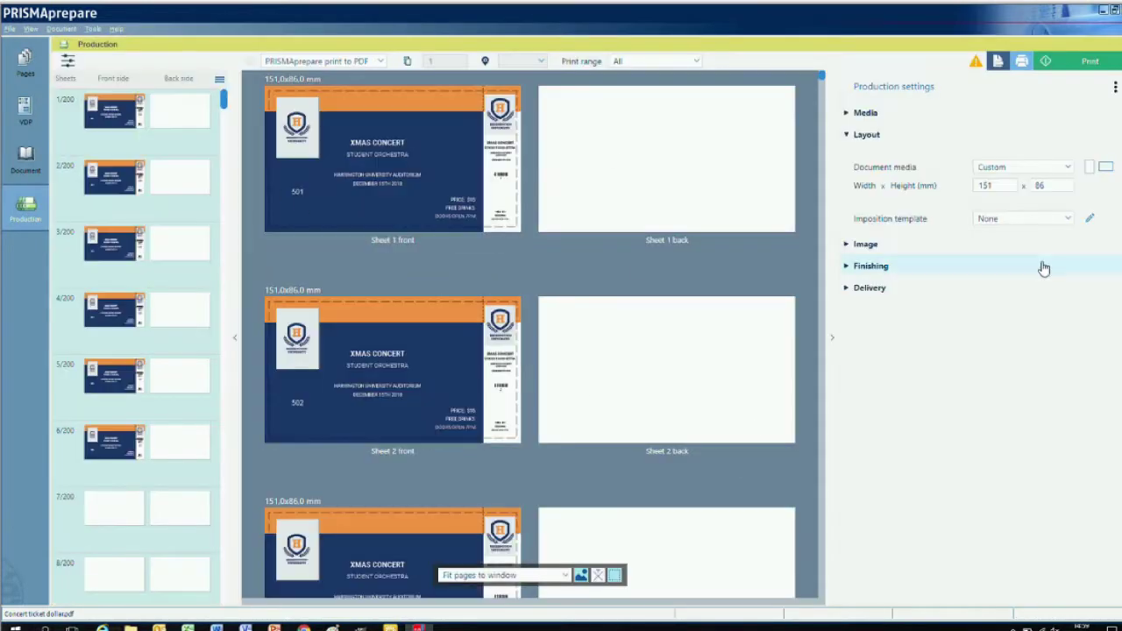
- Impose the tickets with the 'Cards 2 time 5 on SRA 3 for Duplo DC-646' template and preview at 100%
{"action": "left_click", "coordinate": [1069, 219]}
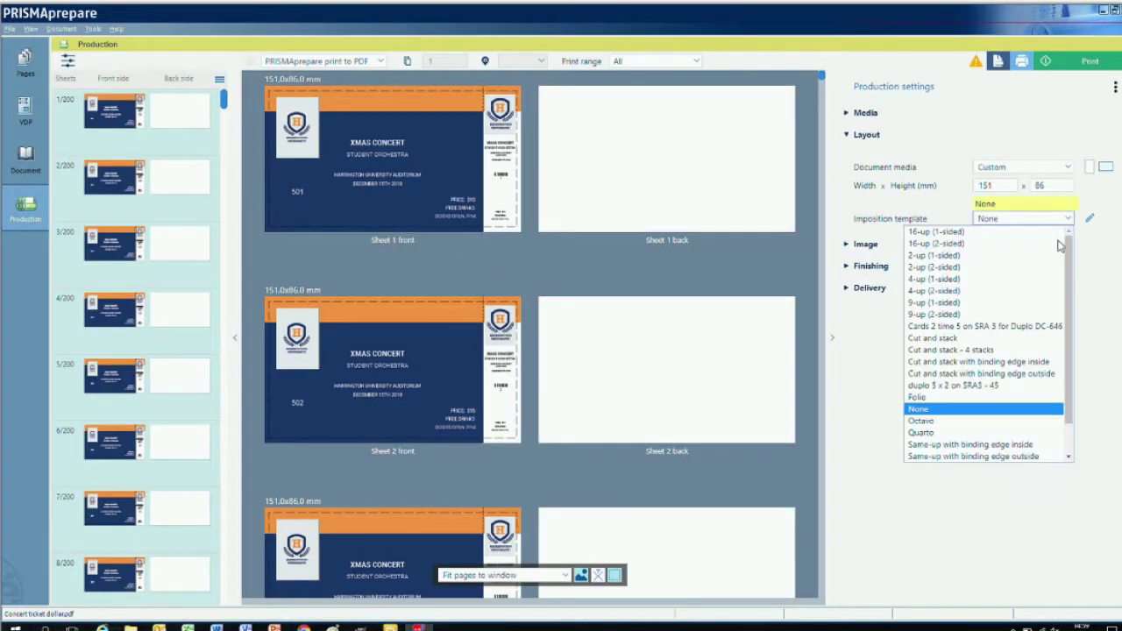
{"action": "left_click", "coordinate": [1032, 326]}
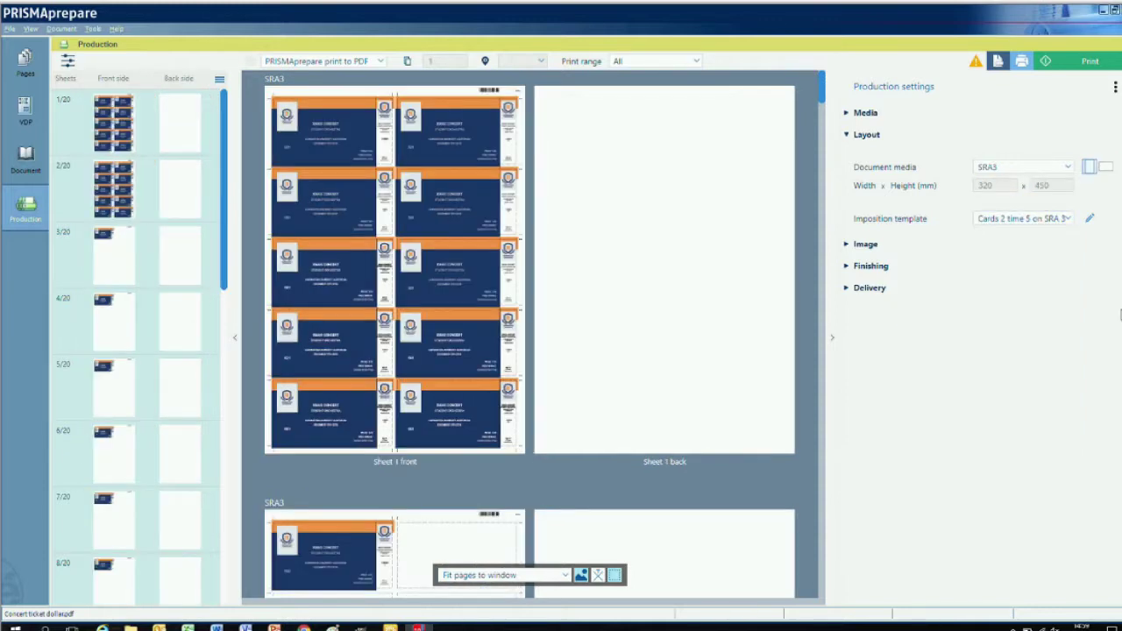
{"action": "left_click", "coordinate": [566, 575]}
{"action": "left_click", "coordinate": [517, 515]}
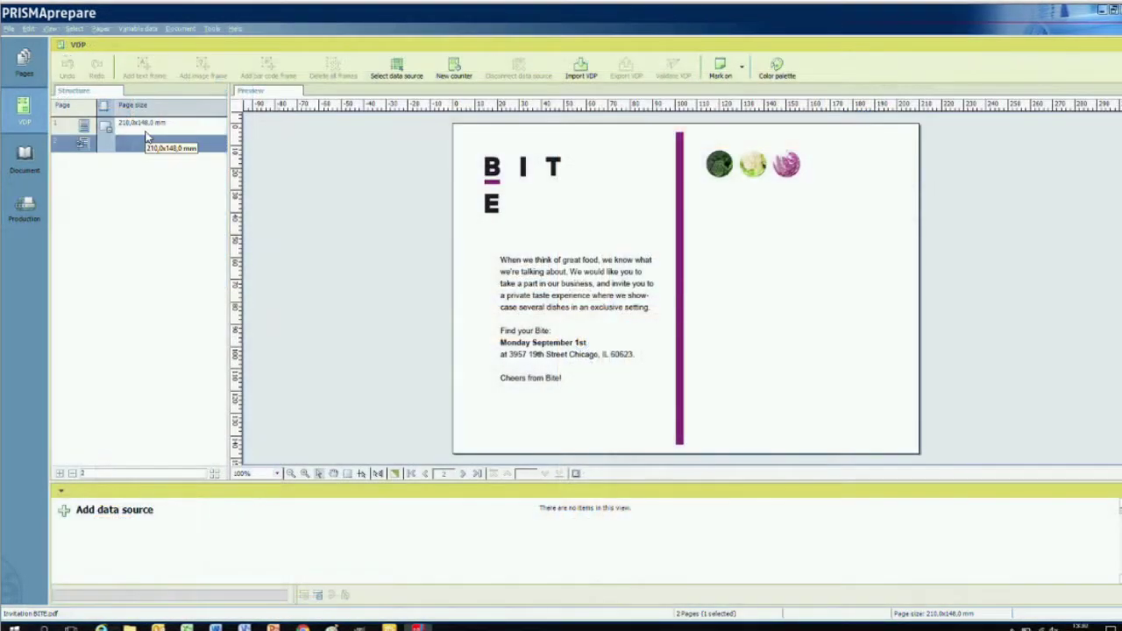
- Review both invitation pages, then load Invitation.xlsx as the data source
{"action": "left_click", "coordinate": [145, 128]}
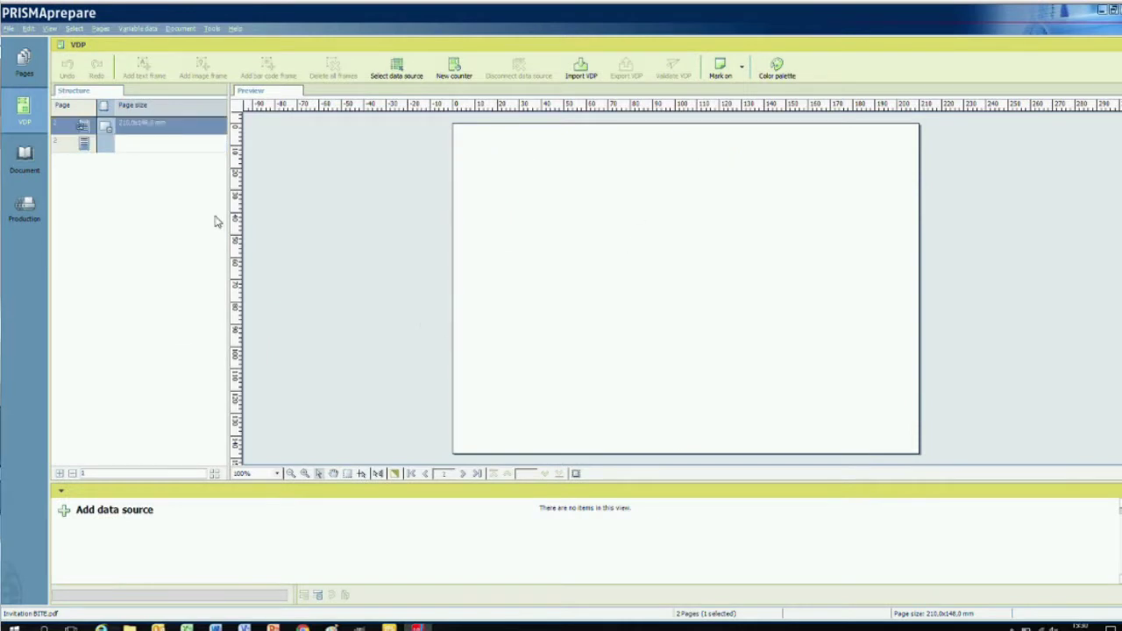
{"action": "left_click", "coordinate": [159, 144]}
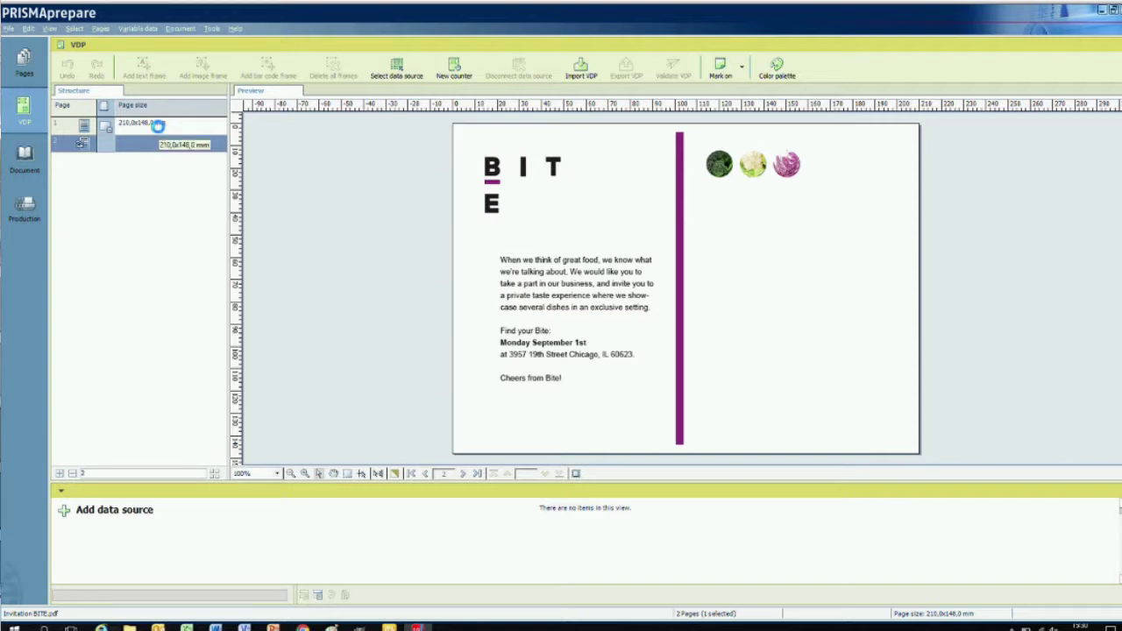
{"action": "left_click", "coordinate": [401, 69]}
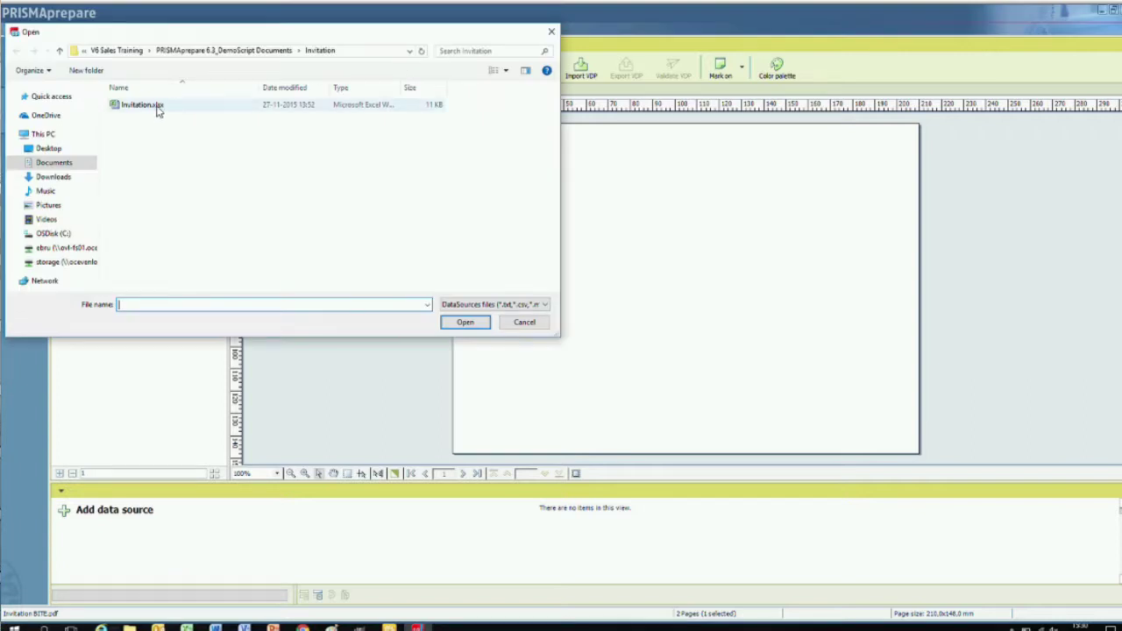
{"action": "left_click", "coordinate": [159, 109]}
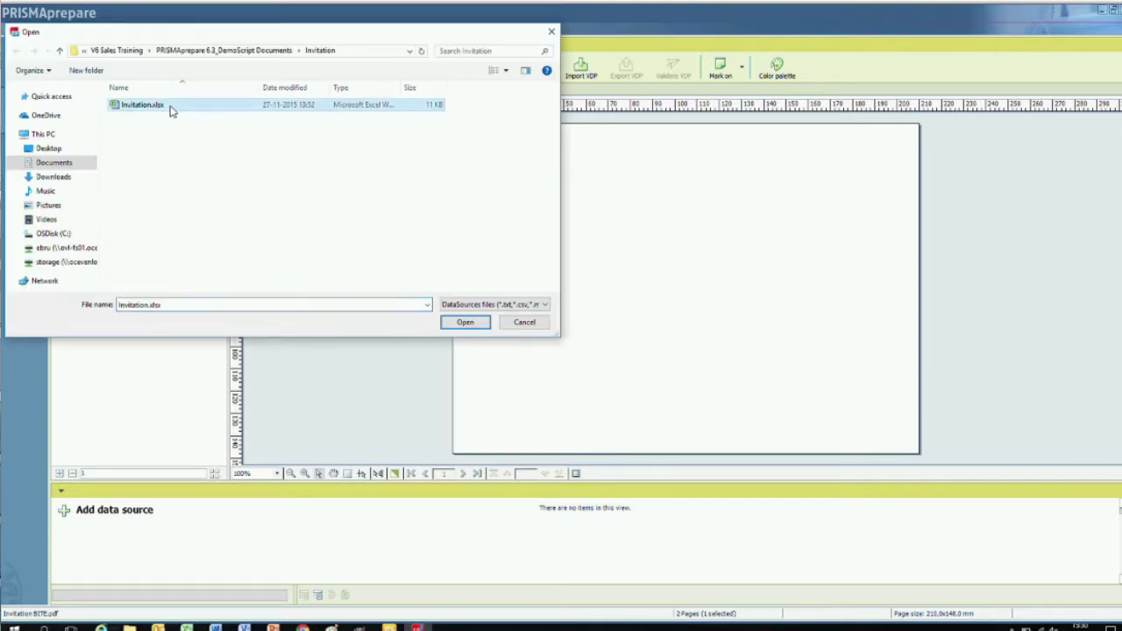
{"action": "left_click", "coordinate": [473, 323]}
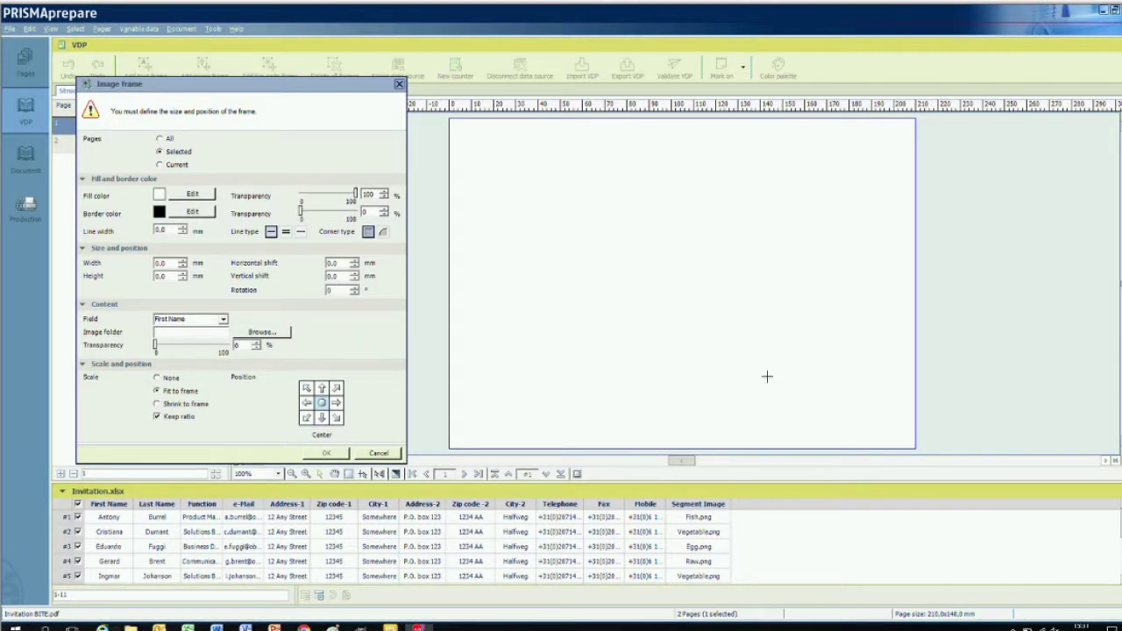
- Draw a full-page image frame filled from the Segment Image data field
{"action": "left_click_drag", "start_coordinate": [448, 118], "coordinate": [917, 448]}
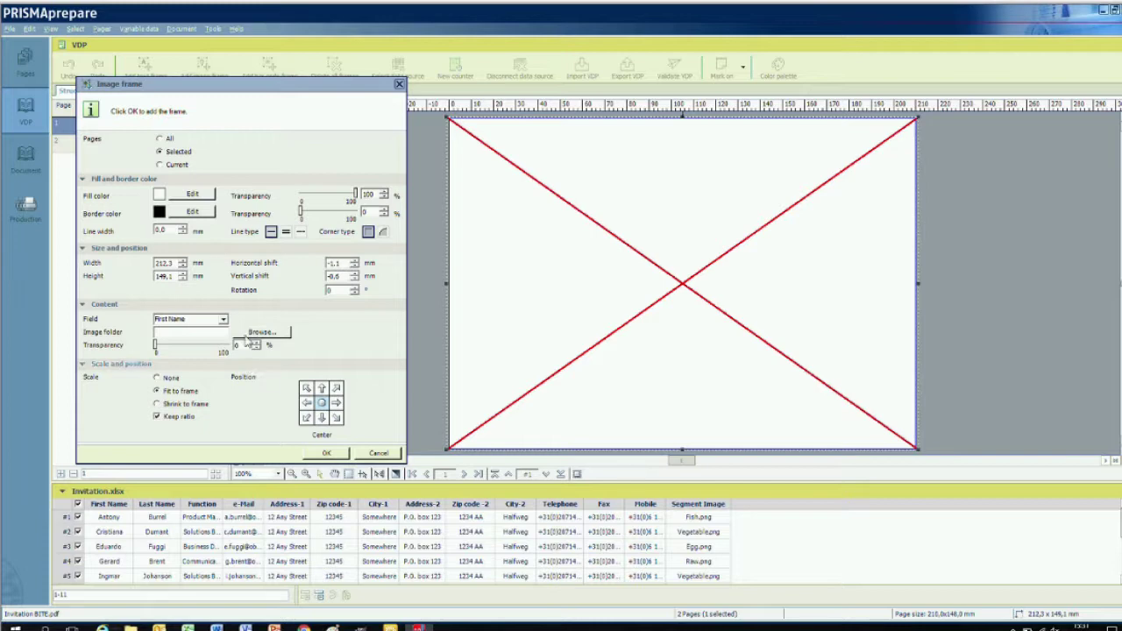
{"action": "left_click", "coordinate": [224, 321]}
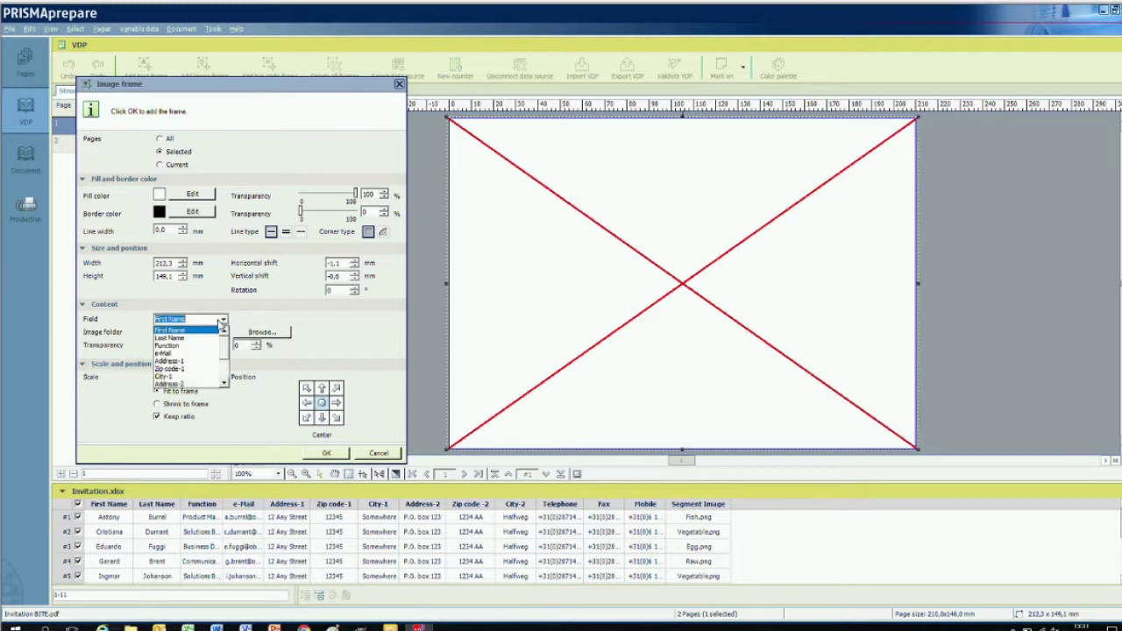
{"action": "scroll", "coordinate": [199, 383], "scroll_direction": "down", "scroll_amount": 1}
{"action": "scroll", "coordinate": [193, 387], "scroll_direction": "down", "scroll_amount": 1}
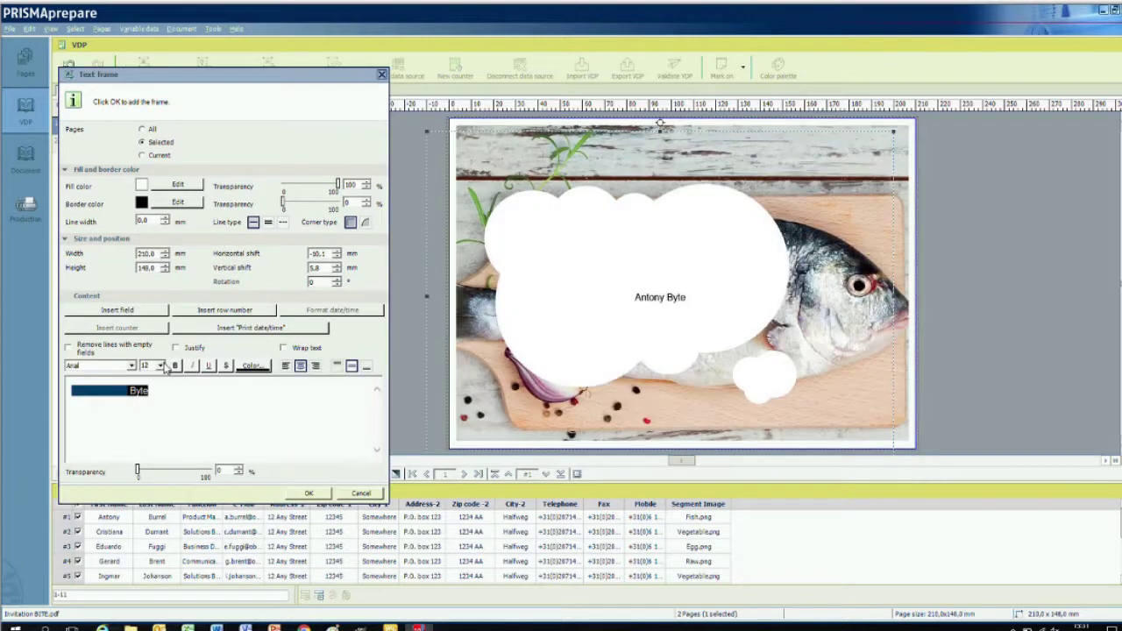
- Add the '<First Name> Byte' text frame at 48 pt and preview records two and three
{"action": "left_click", "coordinate": [160, 365]}
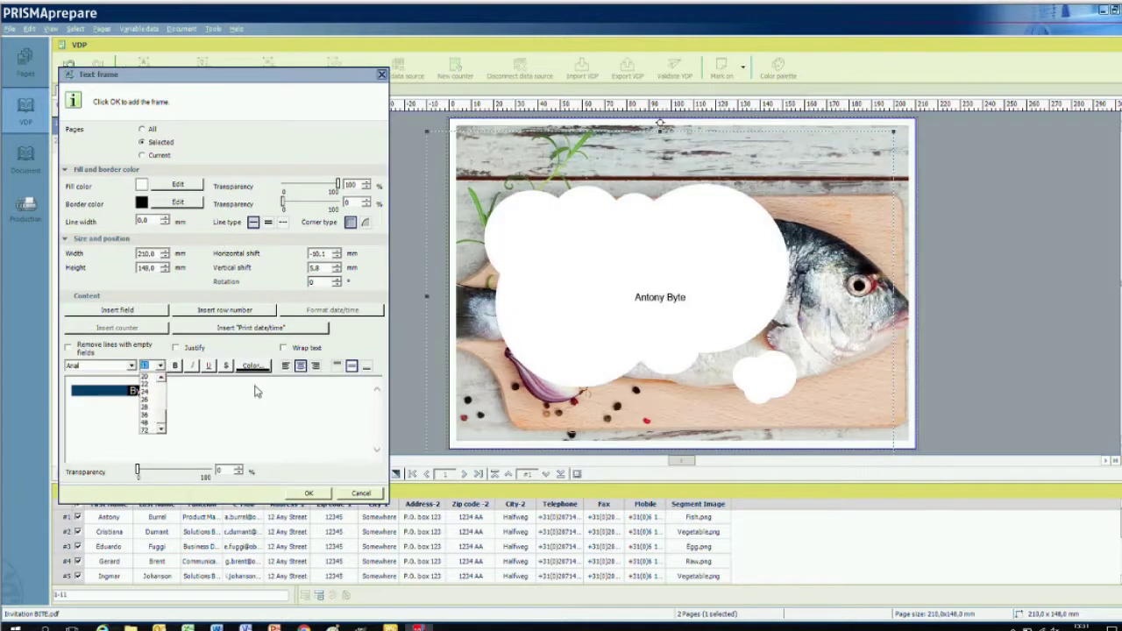
{"action": "left_click", "coordinate": [149, 412]}
{"action": "left_click", "coordinate": [309, 493]}
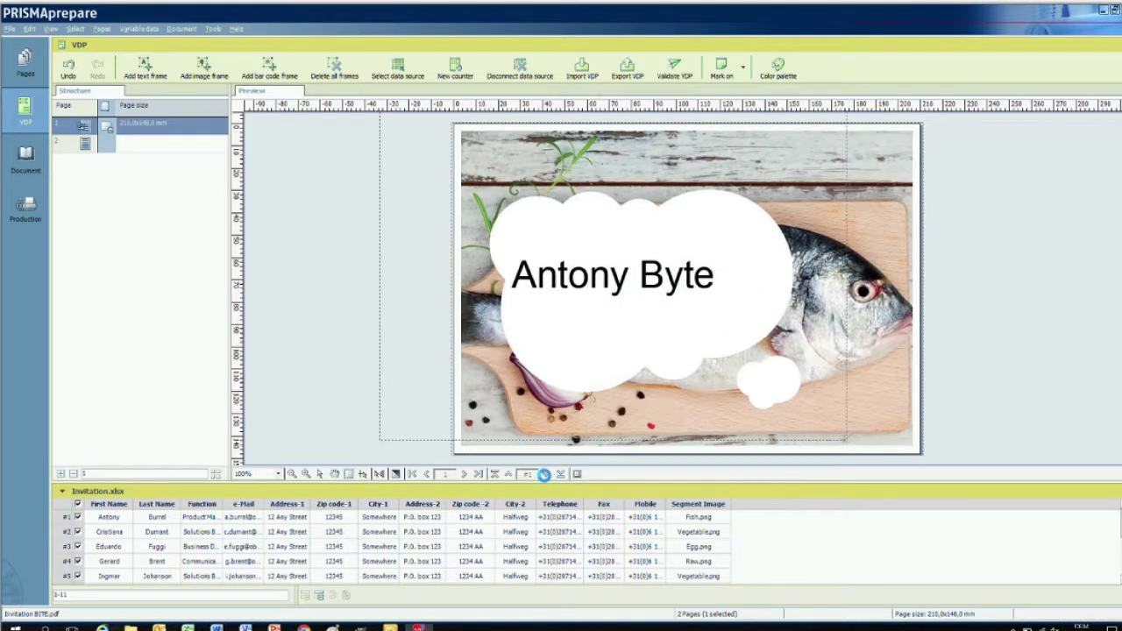
{"action": "left_click", "coordinate": [544, 474]}
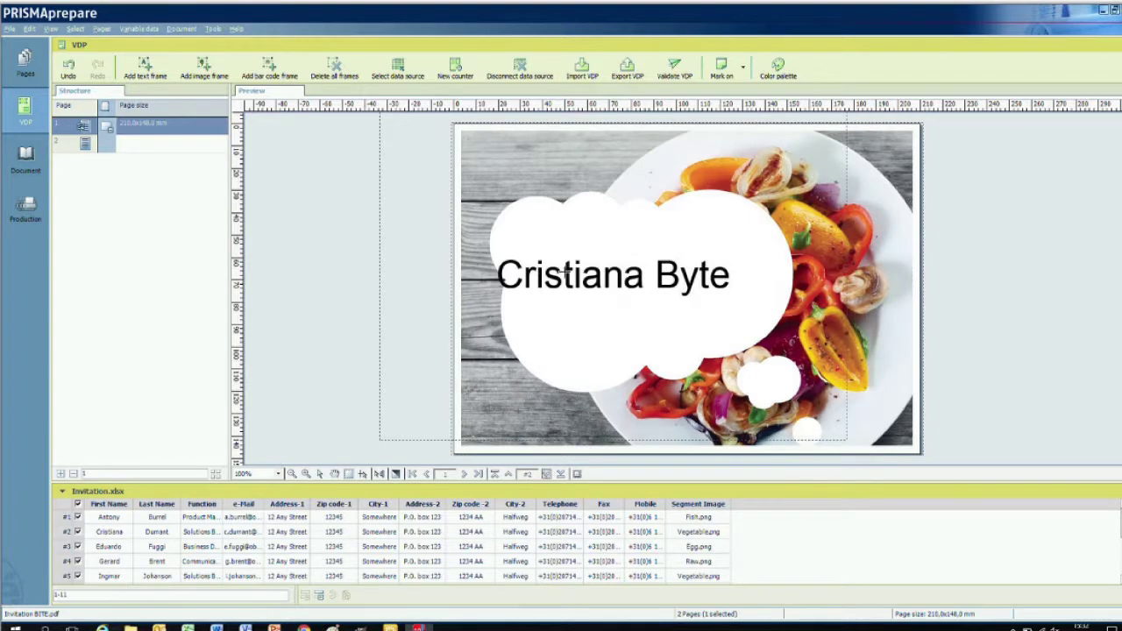
{"action": "key", "text": "Page_Down"}
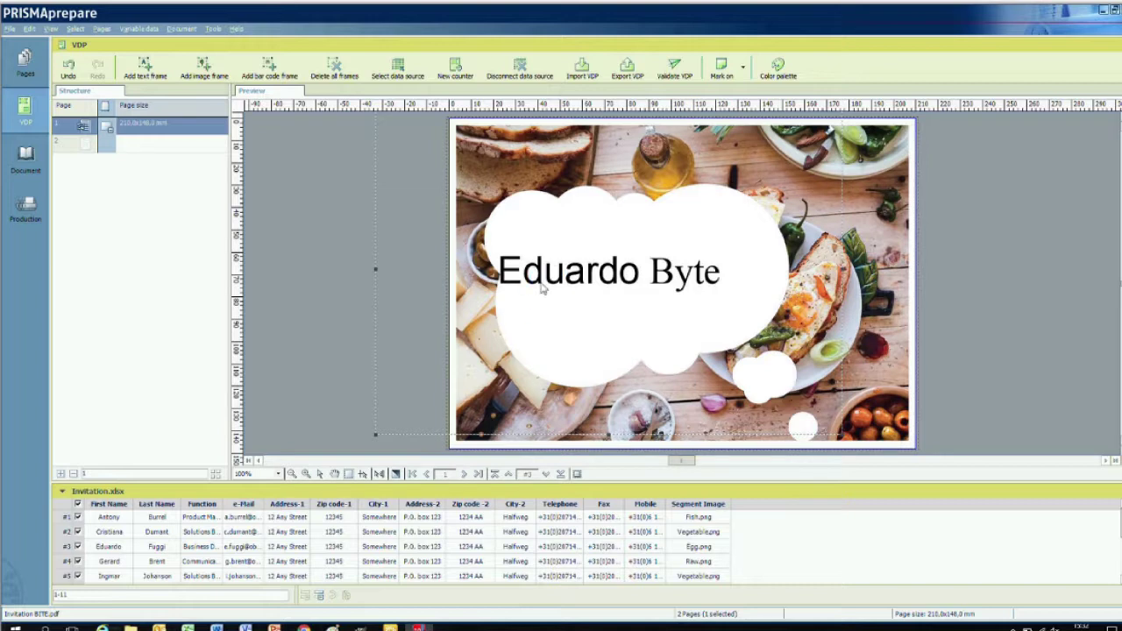
{"action": "double_click", "coordinate": [581, 272]}
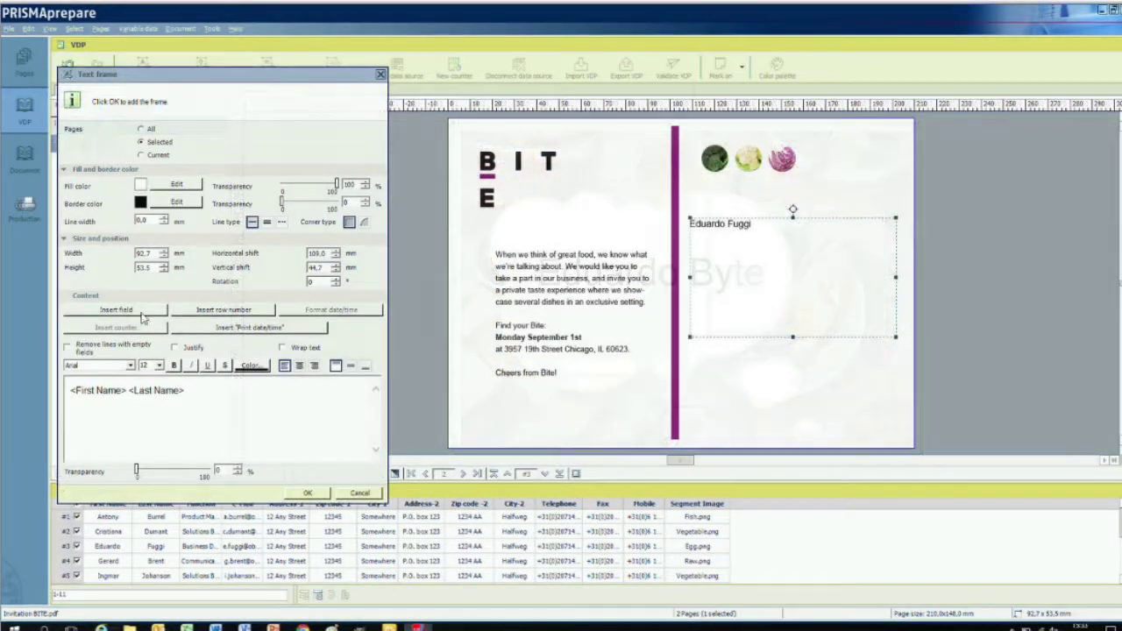
- Add the Address-1 field on a new line, followed by the Zip code-1 field
{"action": "key", "text": "Return"}
{"action": "left_click", "coordinate": [116, 310]}
{"action": "left_click", "coordinate": [581, 305]}
{"action": "left_click", "coordinate": [574, 328]}
{"action": "left_click", "coordinate": [613, 340]}
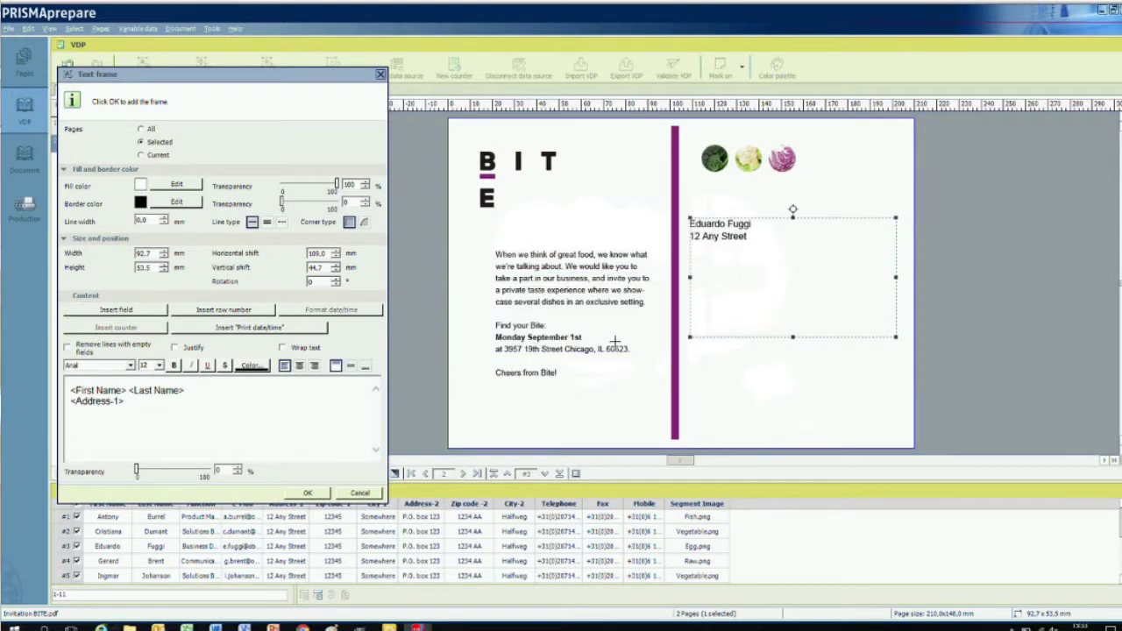
{"action": "left_click", "coordinate": [115, 309]}
{"action": "left_click", "coordinate": [581, 305]}
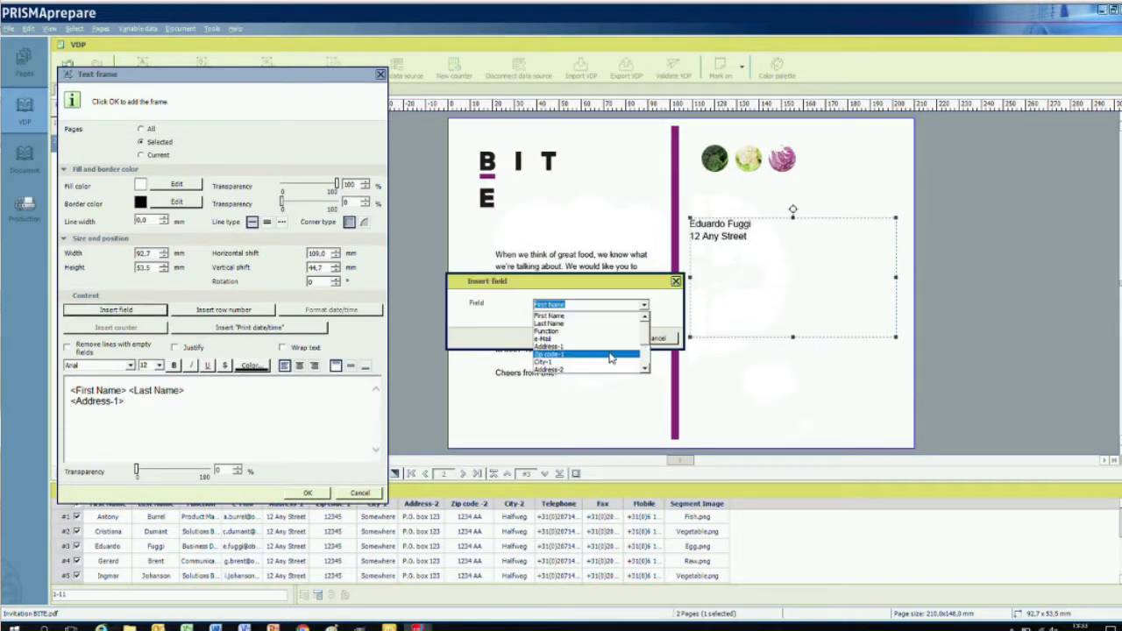
{"action": "left_click", "coordinate": [574, 357]}
{"action": "left_click", "coordinate": [613, 340]}
- Insert the City-1 field and place the address text frame on the page
{"action": "left_click", "coordinate": [116, 309]}
{"action": "left_click", "coordinate": [583, 304]}
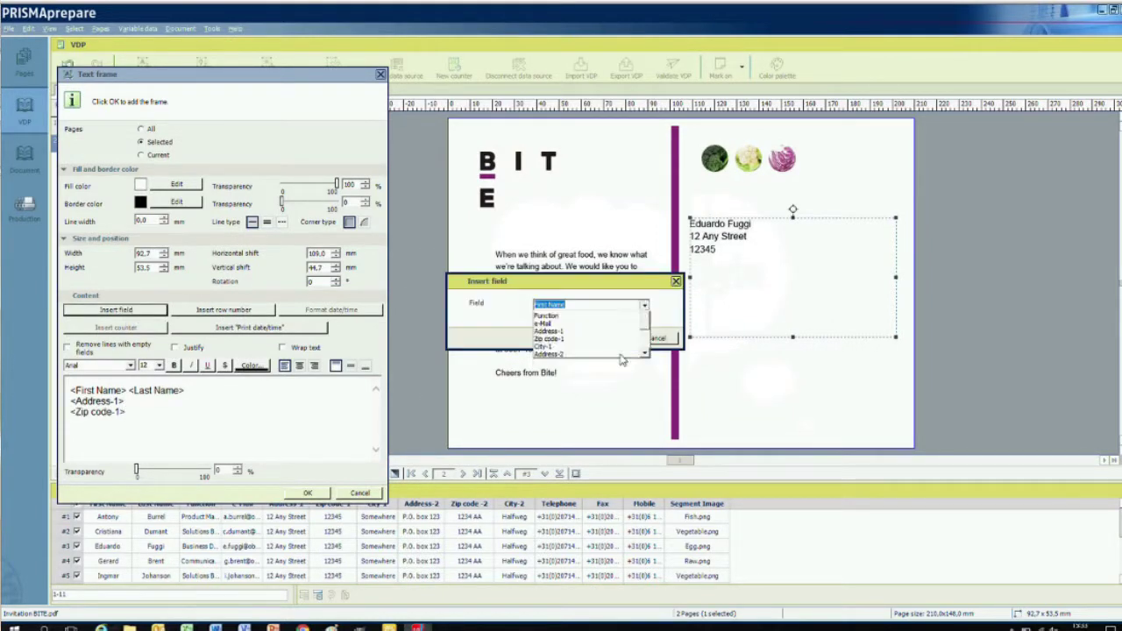
{"action": "left_click", "coordinate": [574, 360]}
{"action": "left_click", "coordinate": [613, 341]}
{"action": "left_click", "coordinate": [307, 493]}
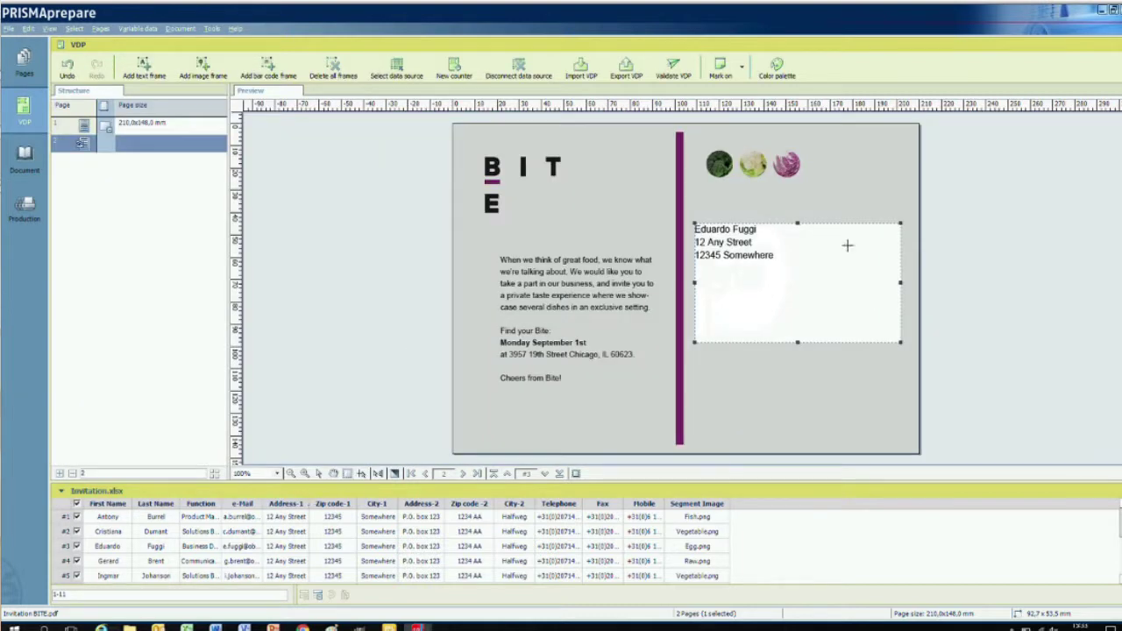
- Preview records four and five, then add a QR code encoding the e-Mail field
{"action": "left_click", "coordinate": [544, 474]}
{"action": "left_click", "coordinate": [544, 474]}
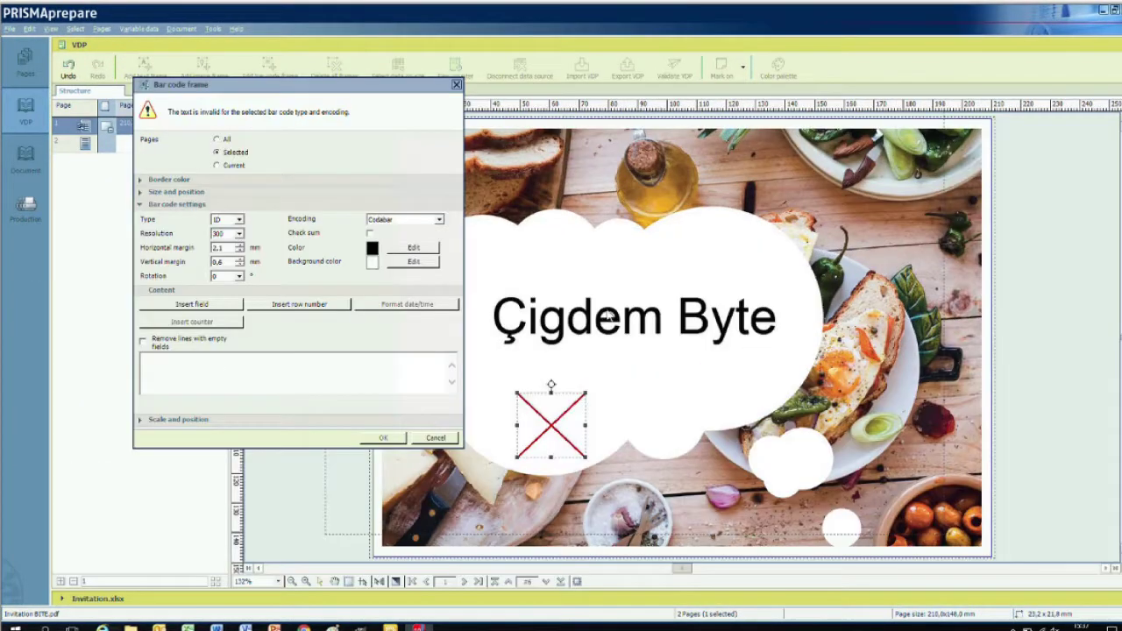
{"action": "left_click", "coordinate": [191, 304]}
{"action": "left_click", "coordinate": [681, 303]}
{"action": "left_click", "coordinate": [631, 336]}
{"action": "left_click", "coordinate": [614, 367]}
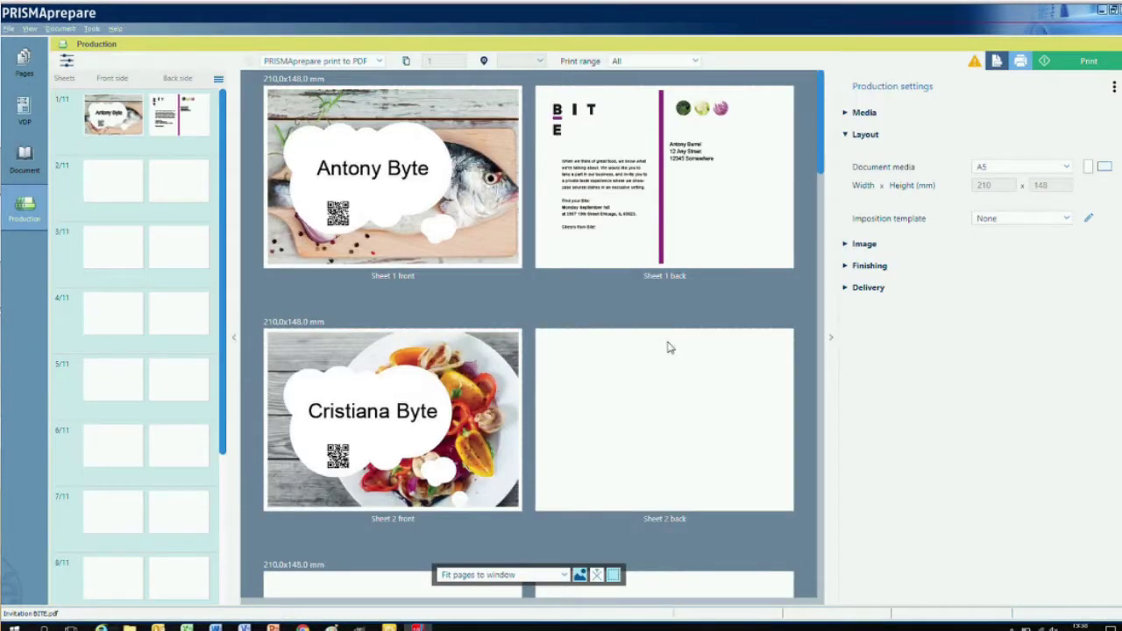
- Set the document media to SRA3 and the imposition template to VDP 4-up
{"action": "left_click", "coordinate": [1070, 174]}
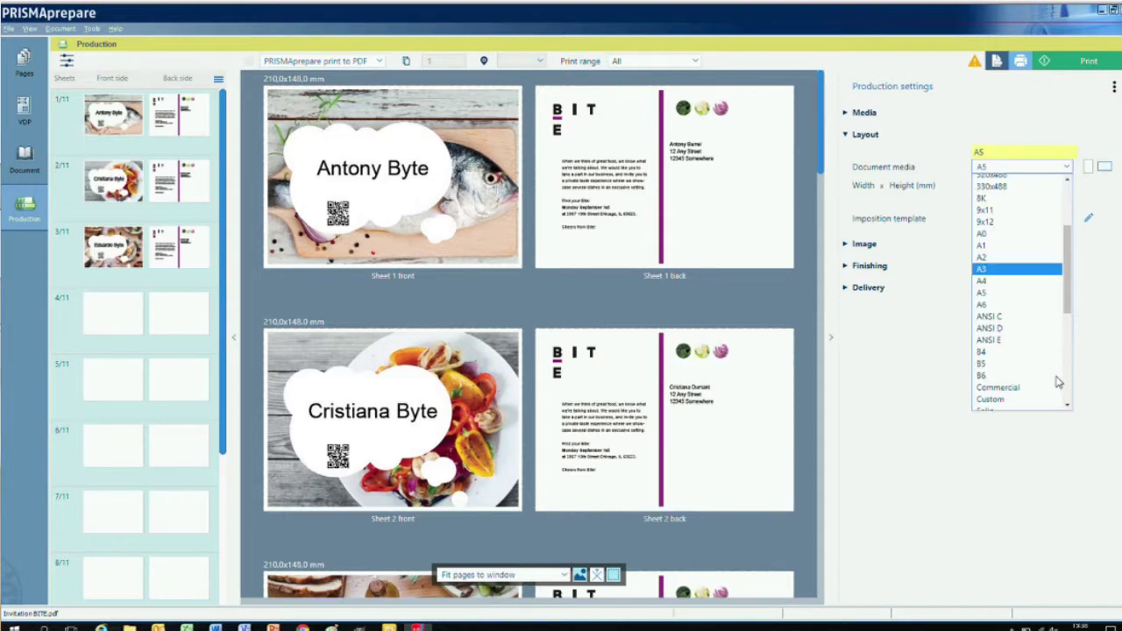
{"action": "left_click", "coordinate": [1010, 344]}
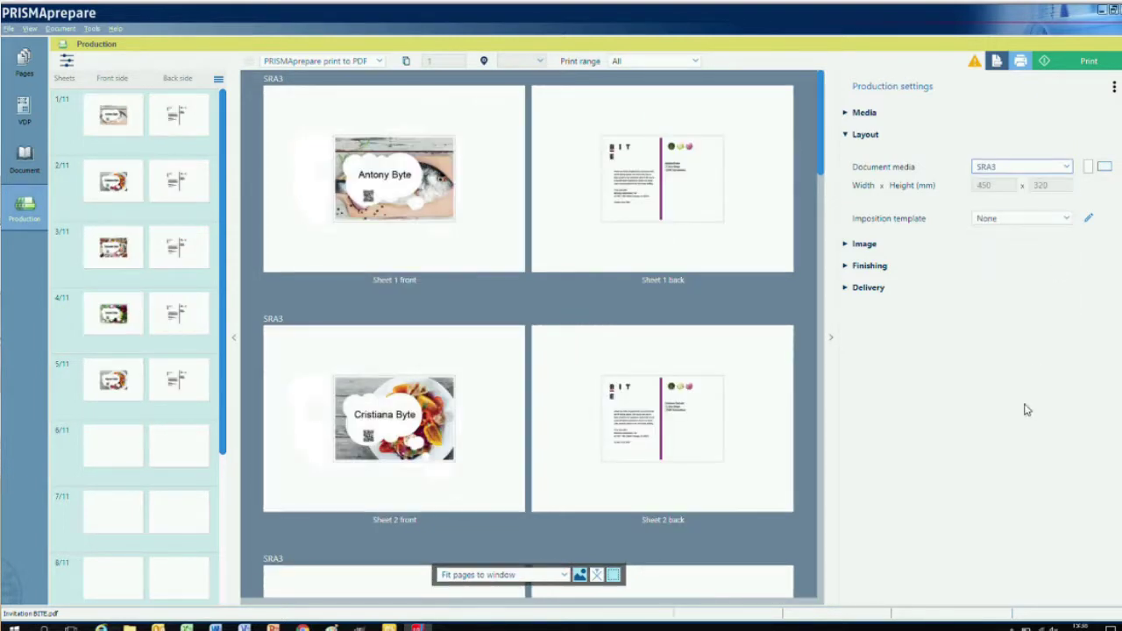
{"action": "left_click", "coordinate": [1021, 219]}
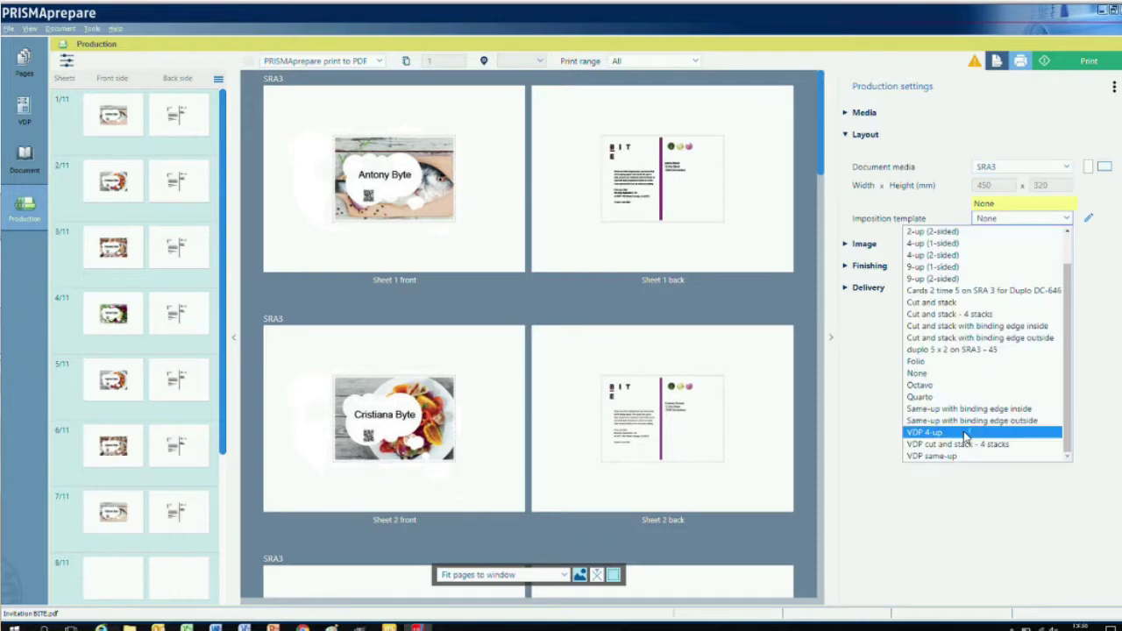
{"action": "key", "text": "Return"}
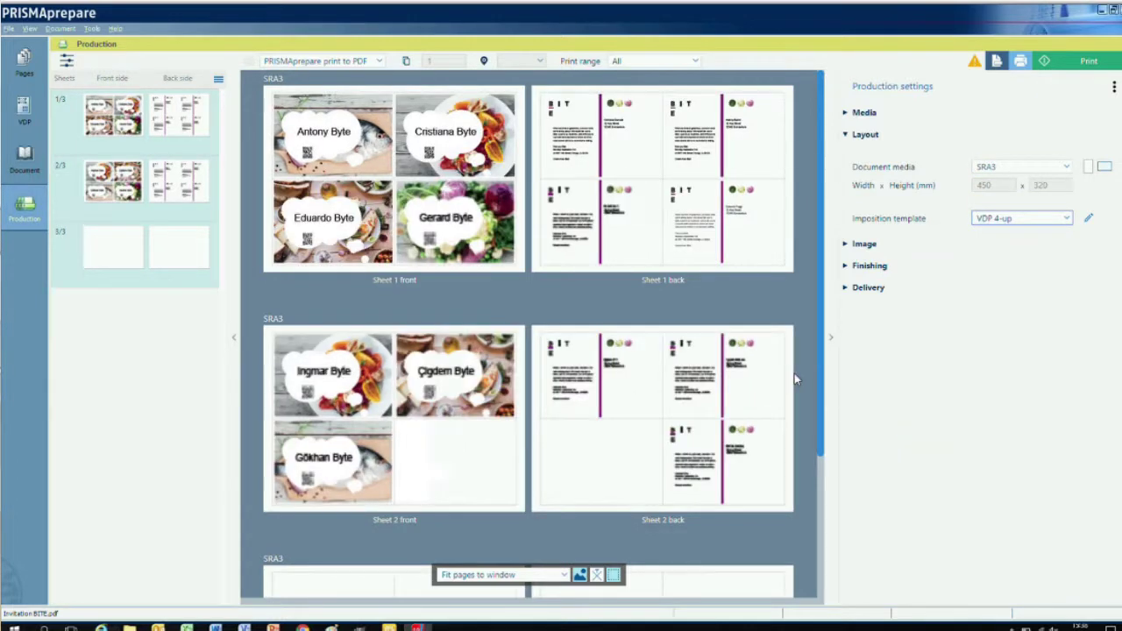